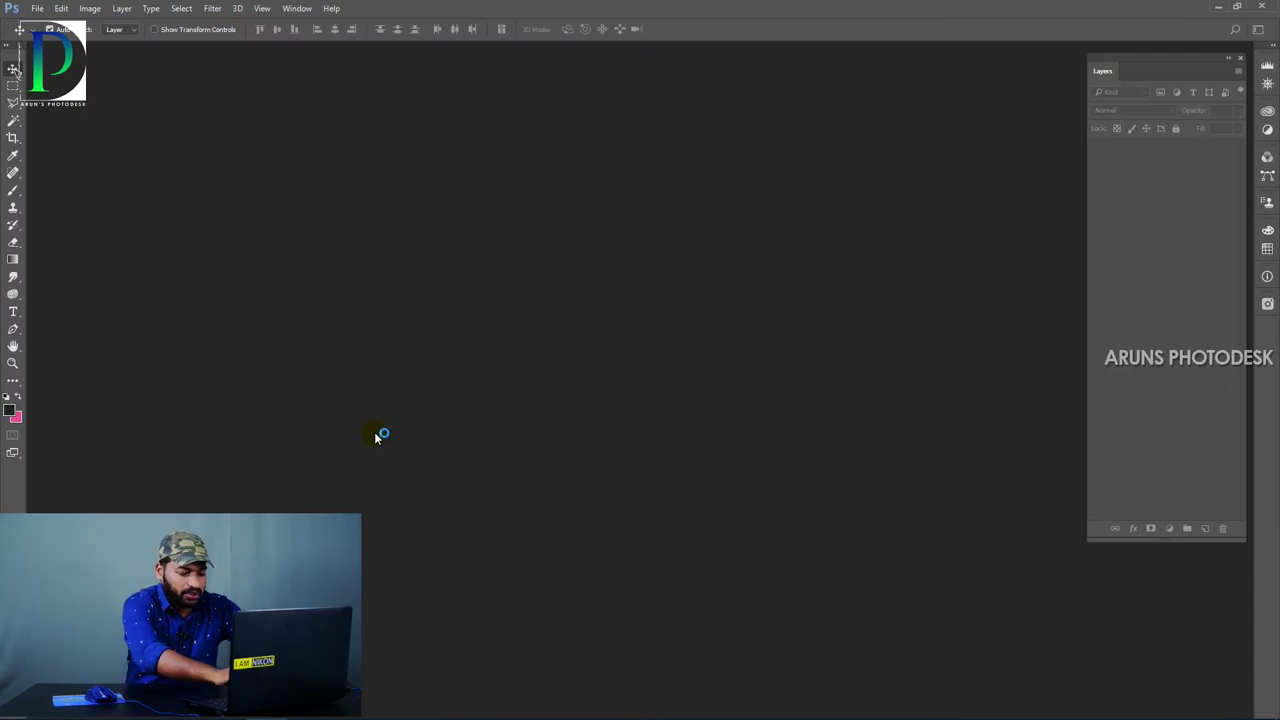
Step: Create a new 1920 x 1080 pixel RGB document at 120 pixels/inch with white background contents
key("ctrl+n")
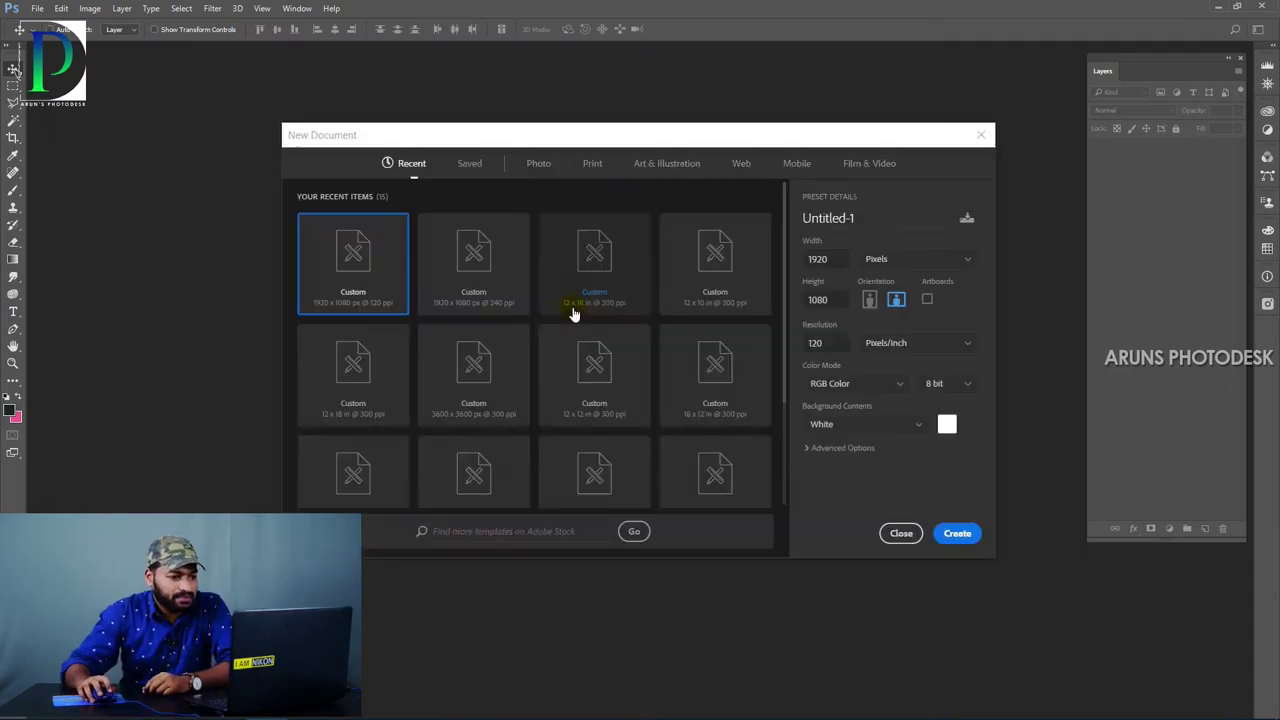
left_click(955, 532)
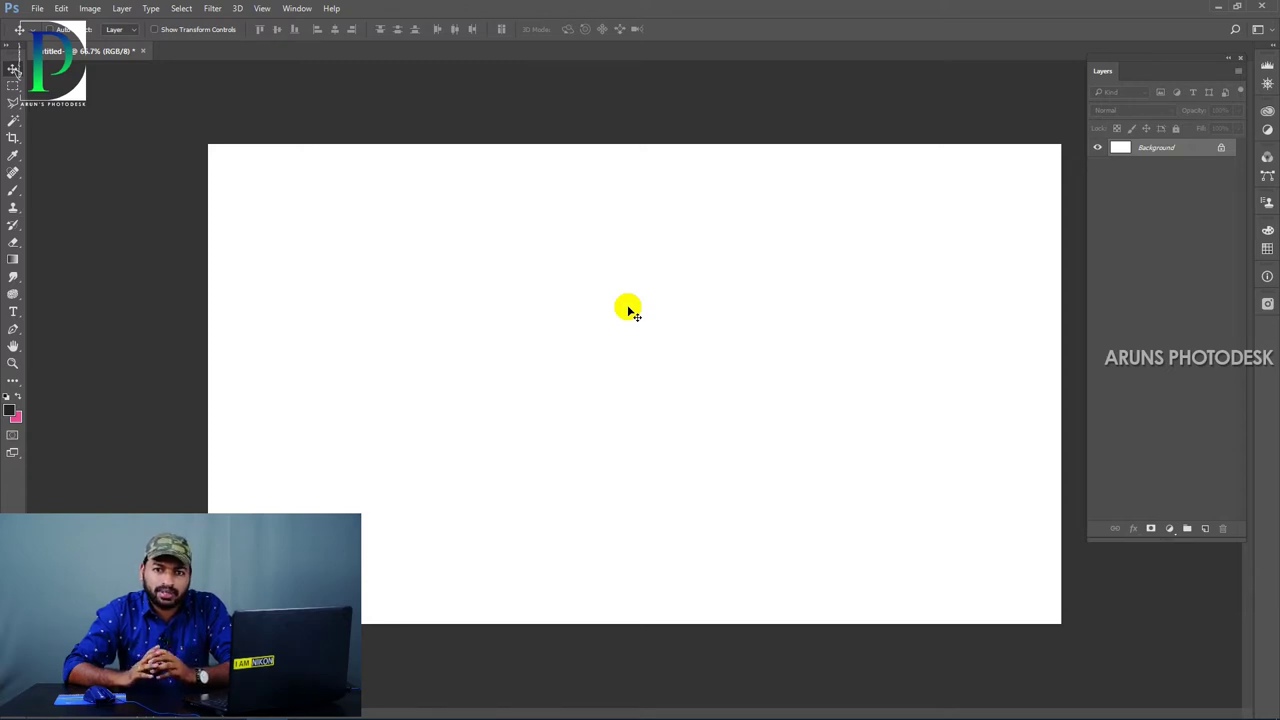
Step: Add a new layer and paint a thick dark horizontal stroke across the canvas centre using a smaller brush at 100% opacity
key("b")
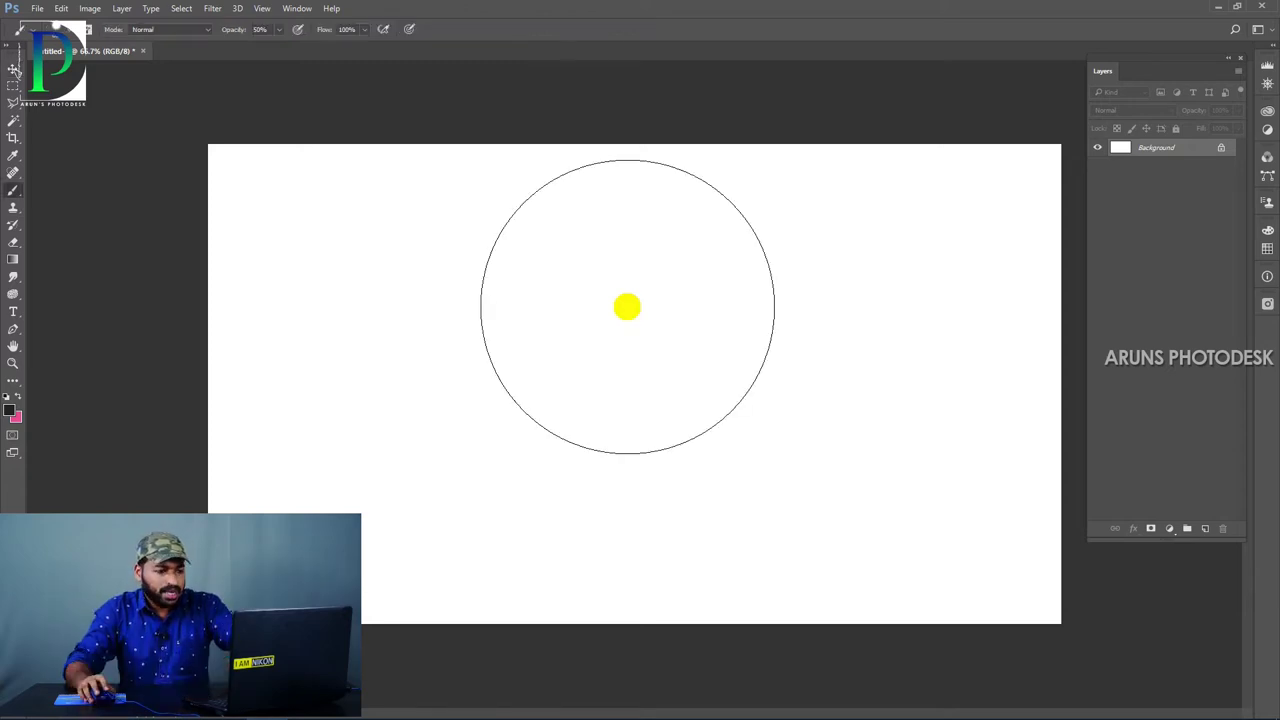
key("ctrl+shift+n")
key("Return")
key("bracketleft")
key("bracketleft")
key("bracketleft")
key("bracketleft")
key("0")
left_click_drag(449, 342, 835, 341)
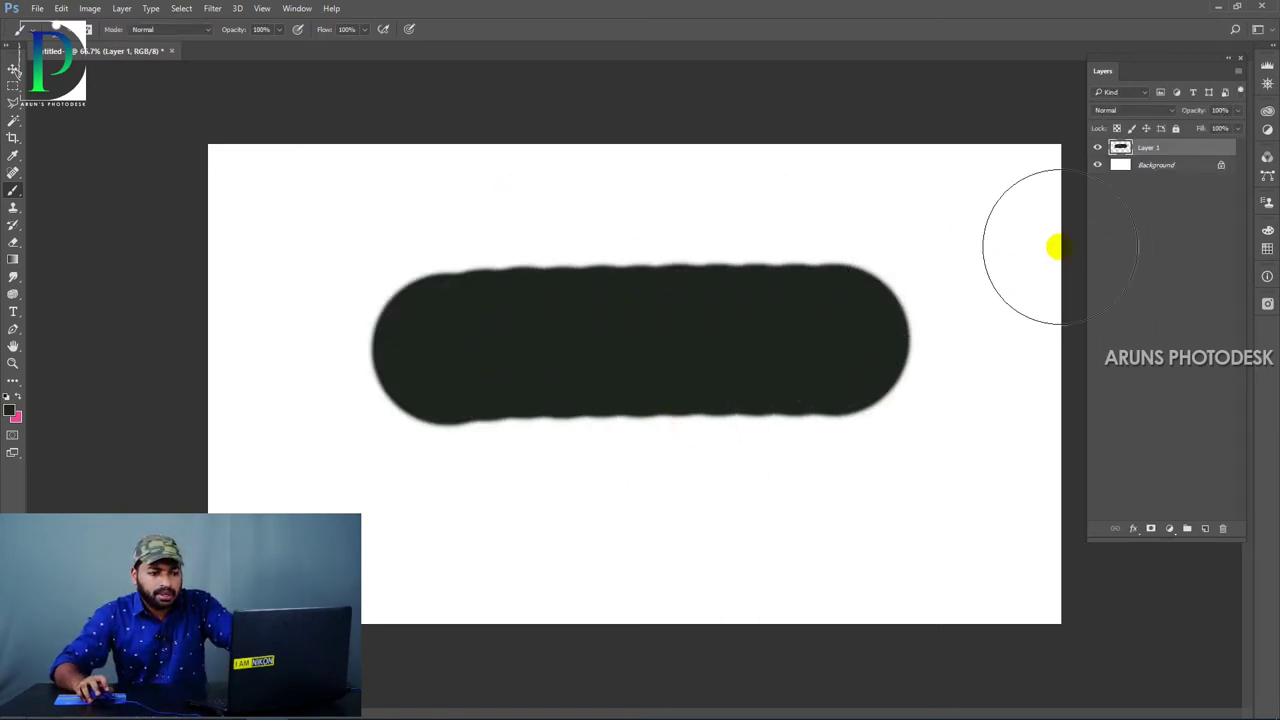
Step: Move the painted stroke up and left toward the canvas's upper-left corner
left_click(1120, 148, "ctrl")
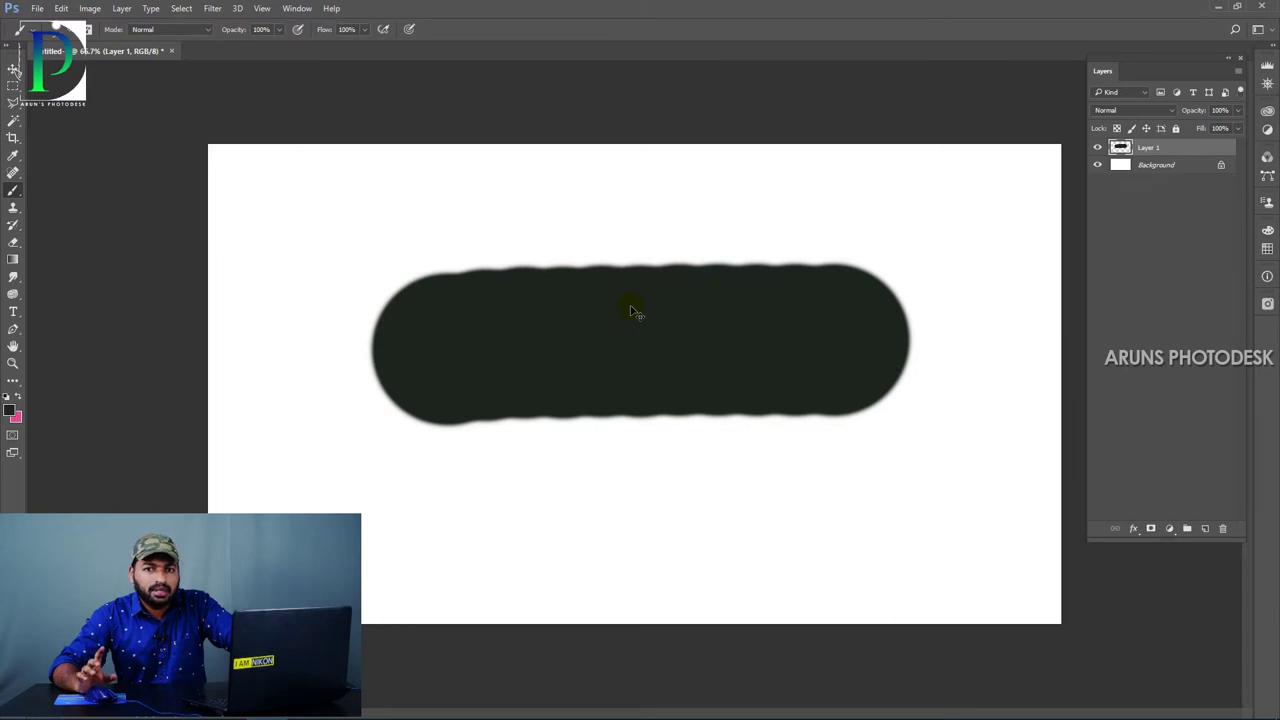
mouse_move(640, 320)
left_mouse_down()
mouse_move(795, 340)
mouse_move(652, 318)
mouse_move(468, 211)
mouse_move(521, 238)
left_mouse_up()
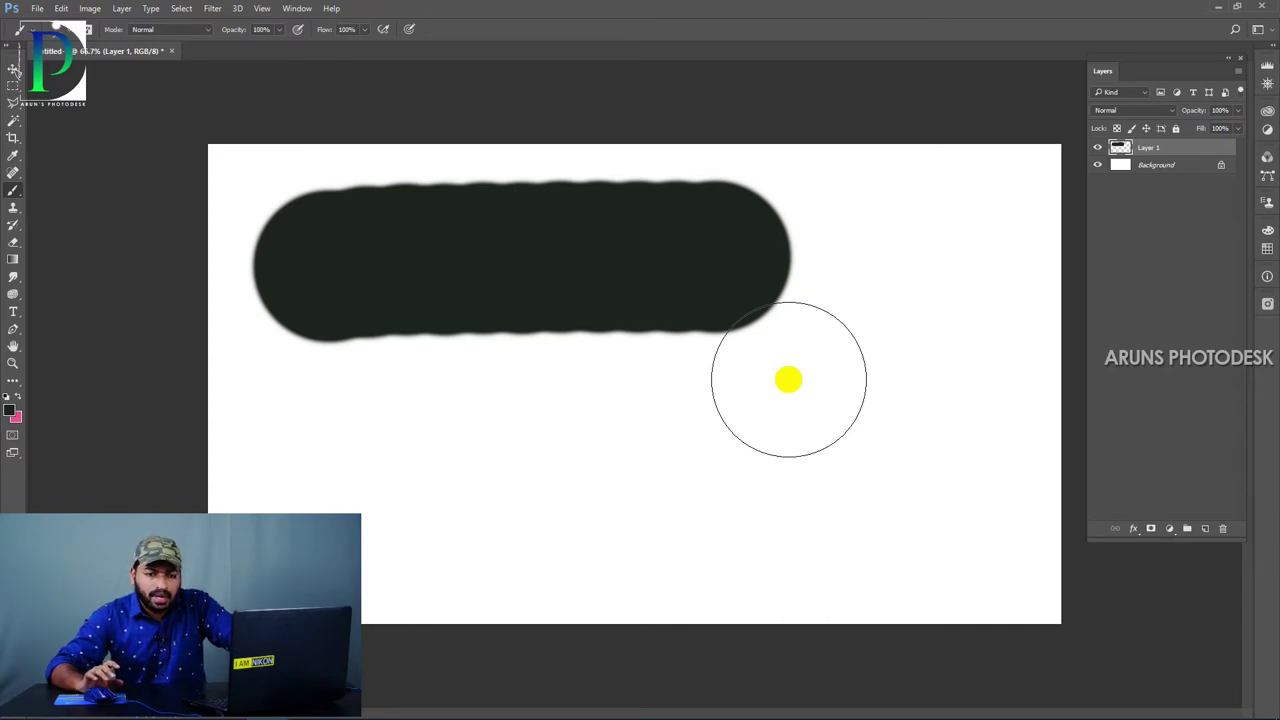
Step: Paint a second thick dark stroke below the first one and sample the strokes' colour as the foreground colour
key("space")
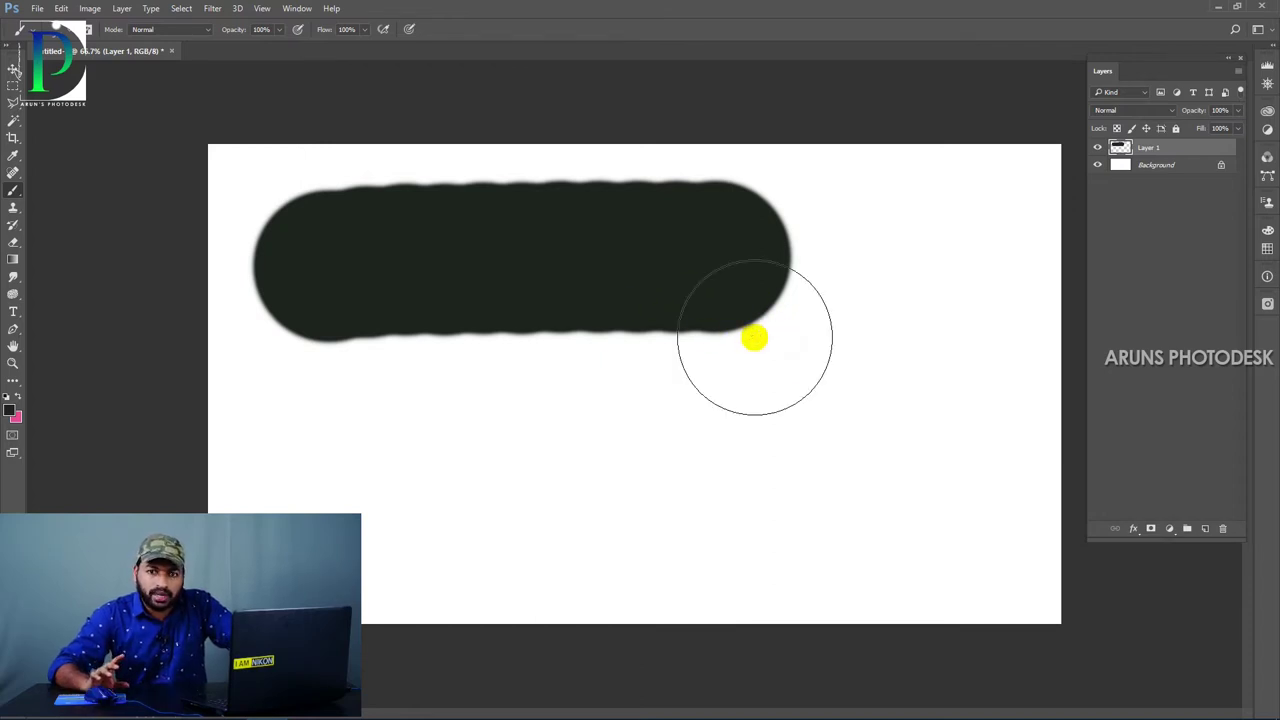
key("space")
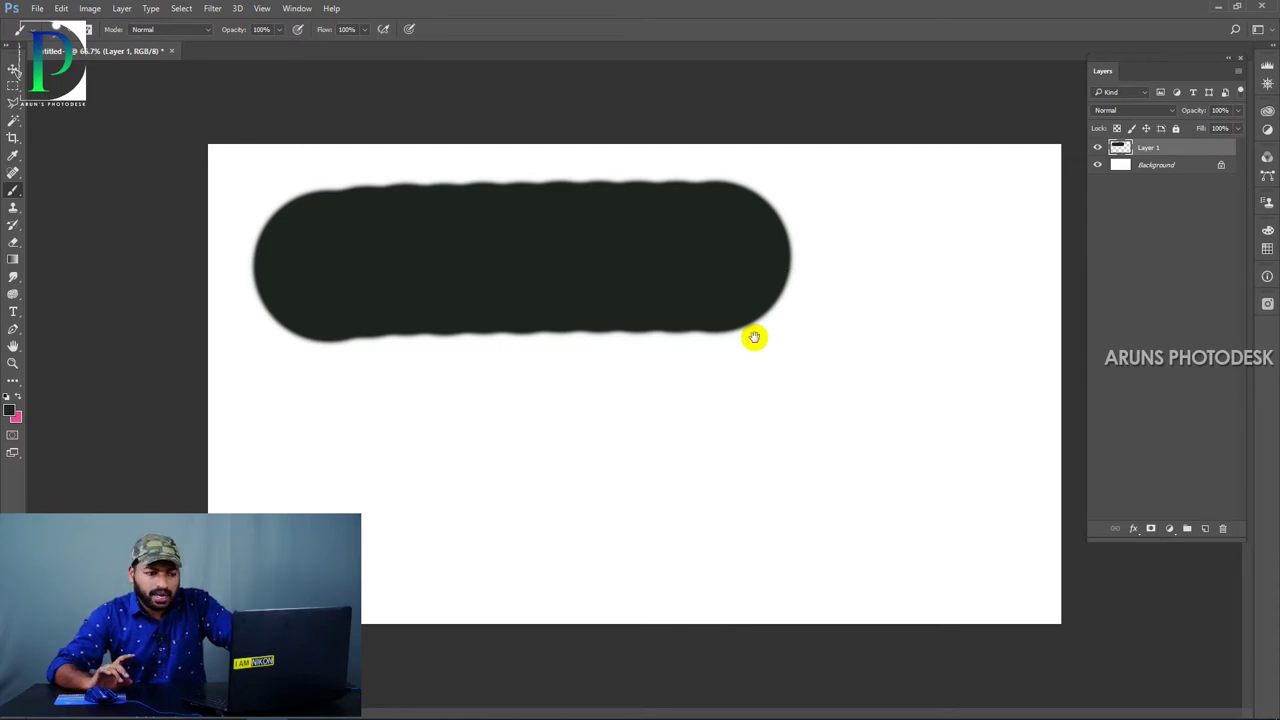
key("ctrl")
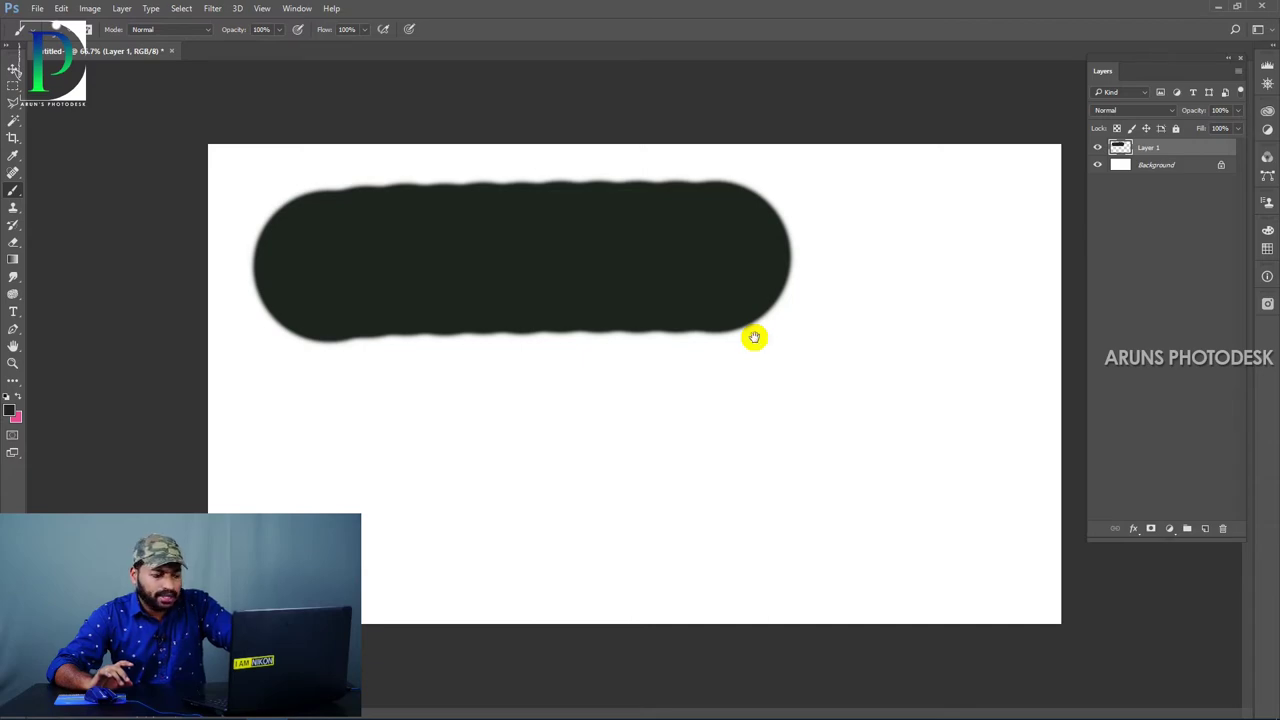
mouse_move(754, 337)
left_mouse_down()
mouse_move(777, 306)
mouse_move(680, 326)
left_mouse_up()
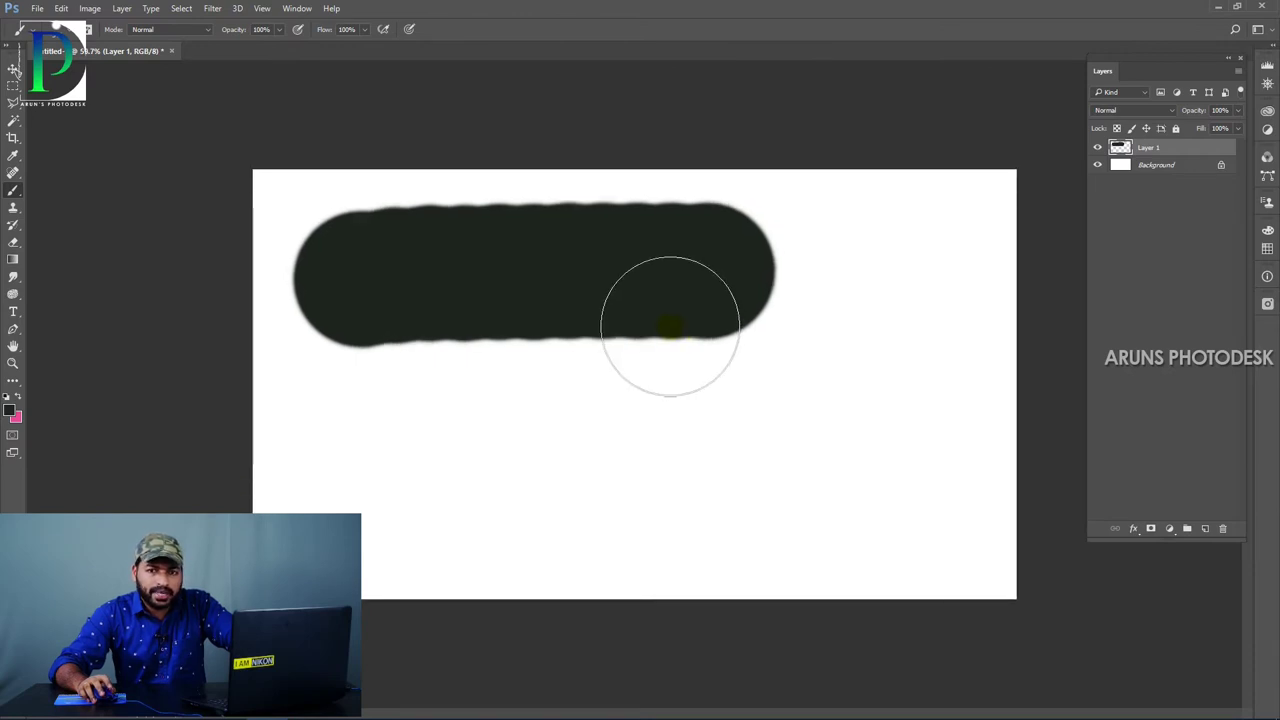
left_click_drag(767, 421, 787, 435)
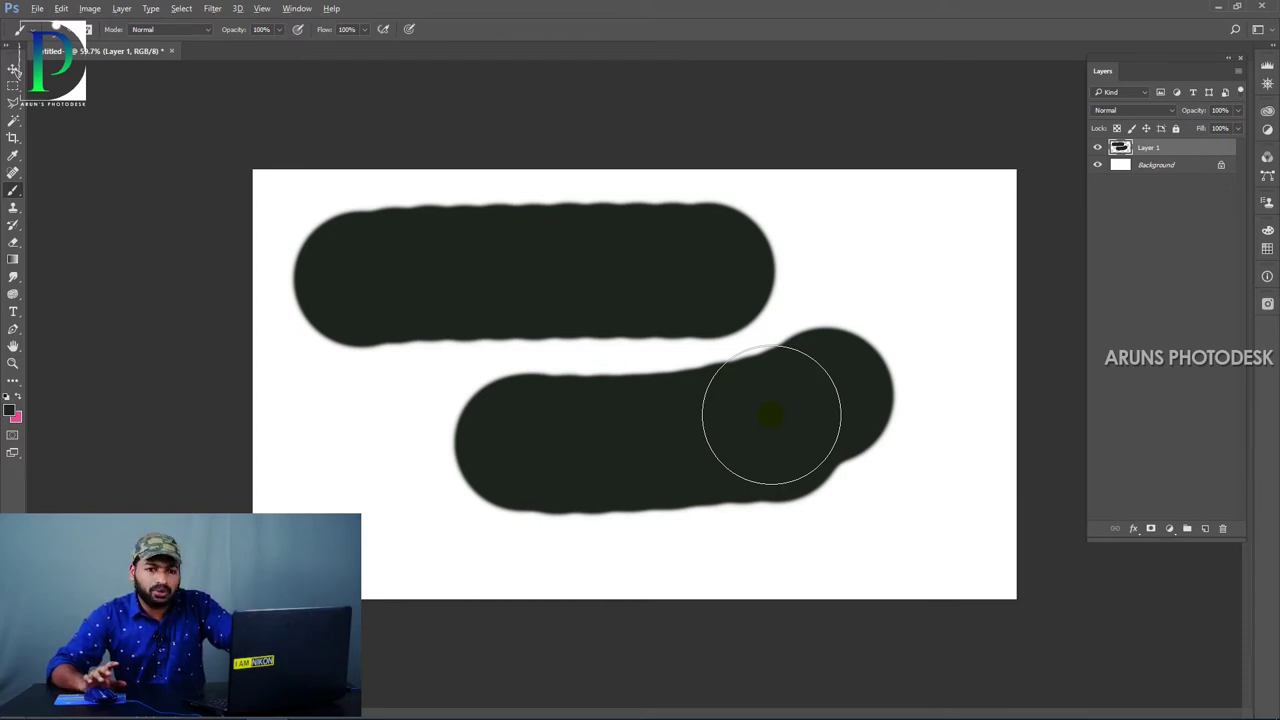
left_click(637, 263, "alt")
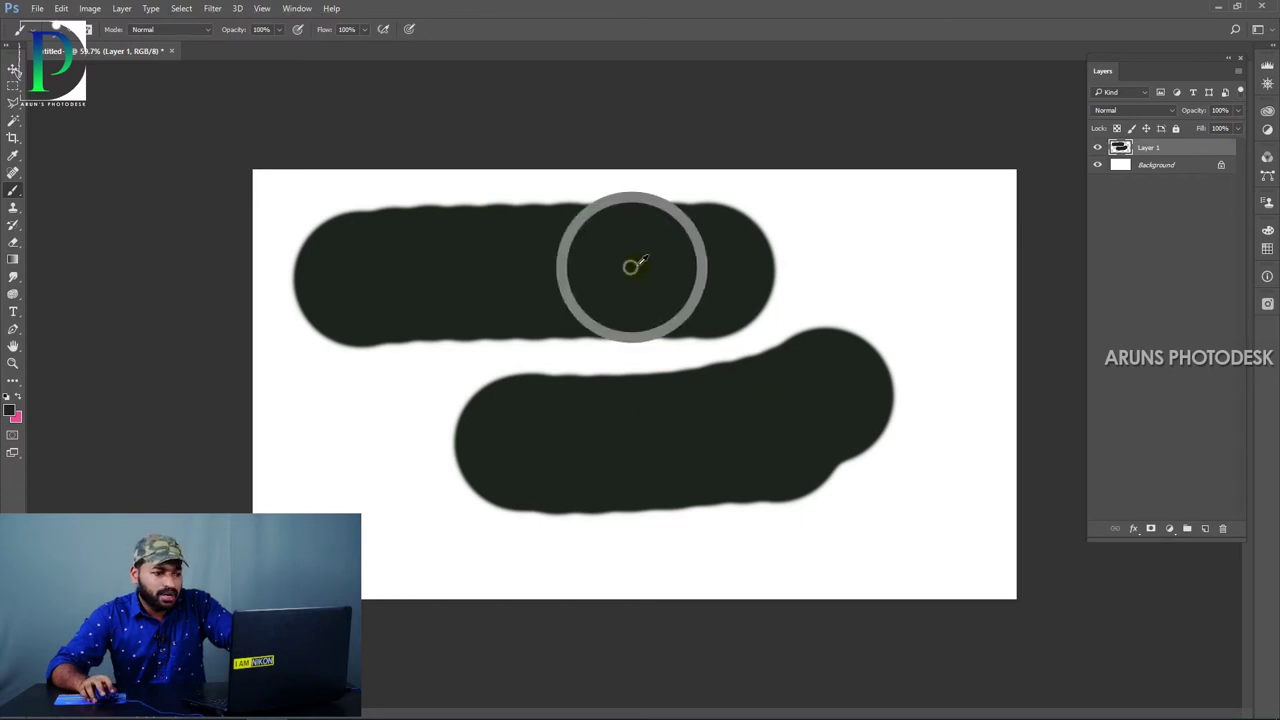
left_click(863, 416, "alt")
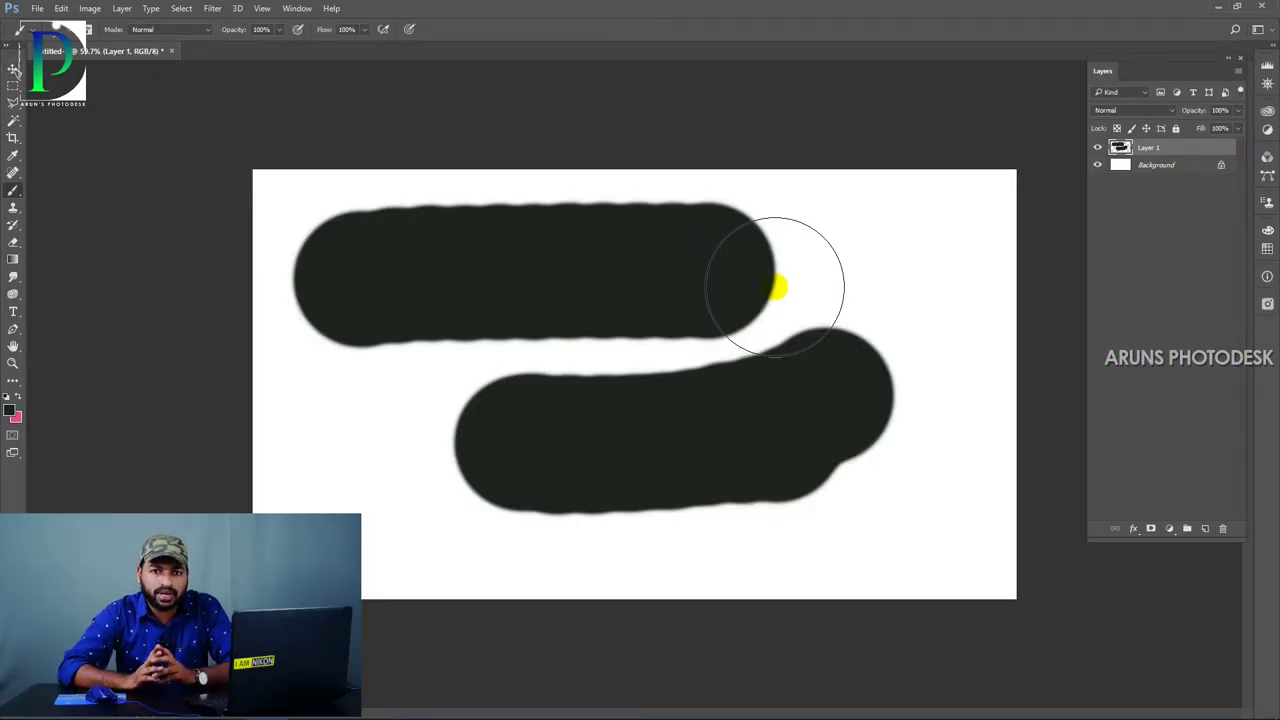
Step: Rotate the painted layer 90° clockwise and back 90° counterclockwise
key("e")
key("alt+e")
key("a")
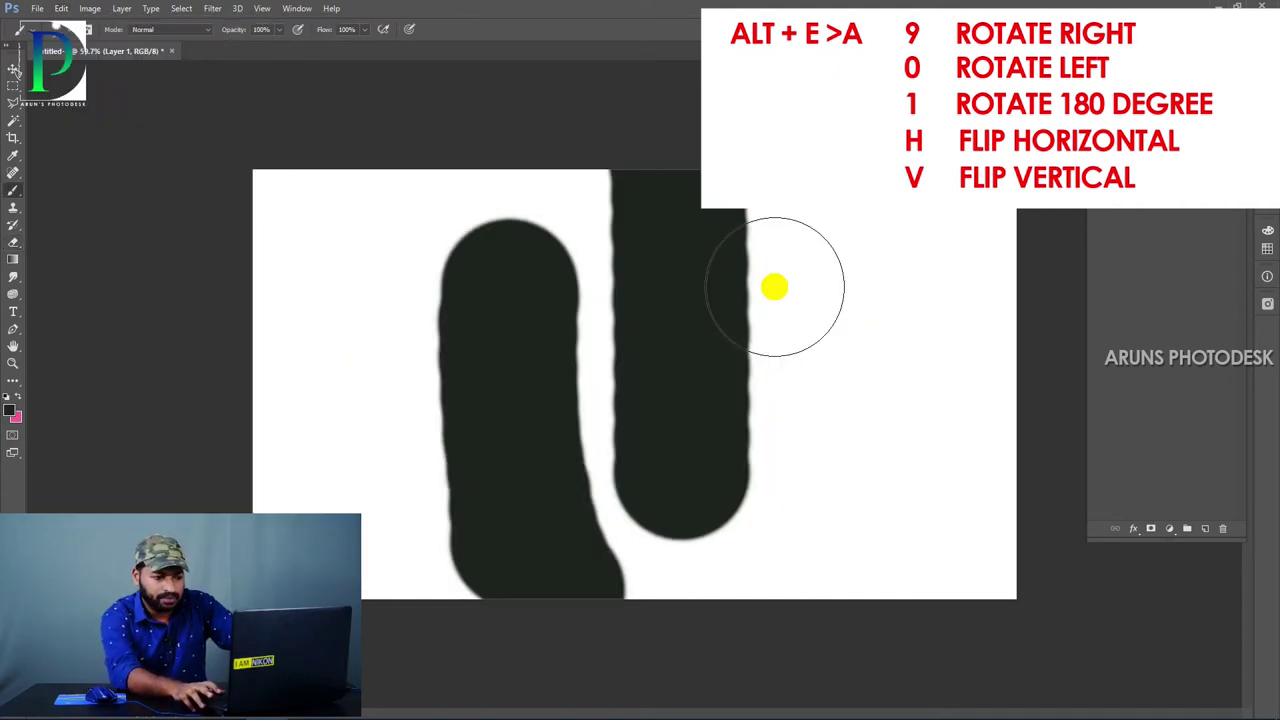
key("alt+e")
key("a")
key("9")
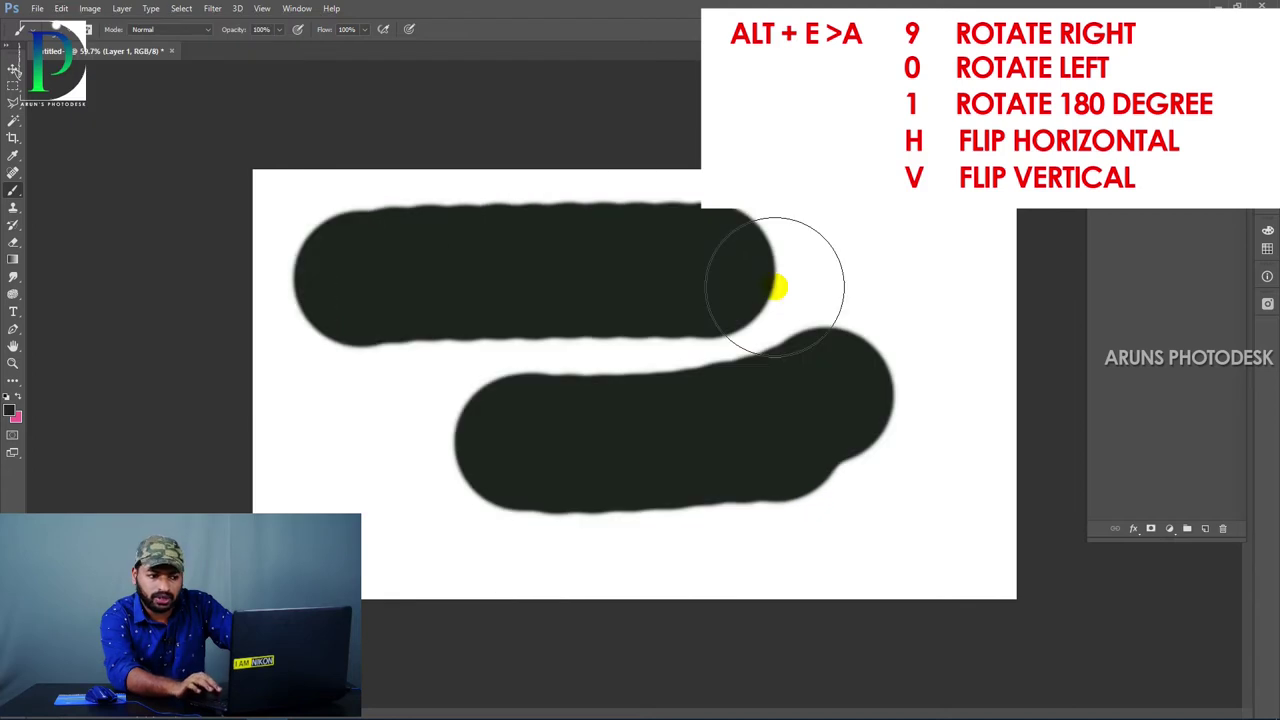
Step: Rotate the painted layer by 180°
key("alt+e")
key("a")
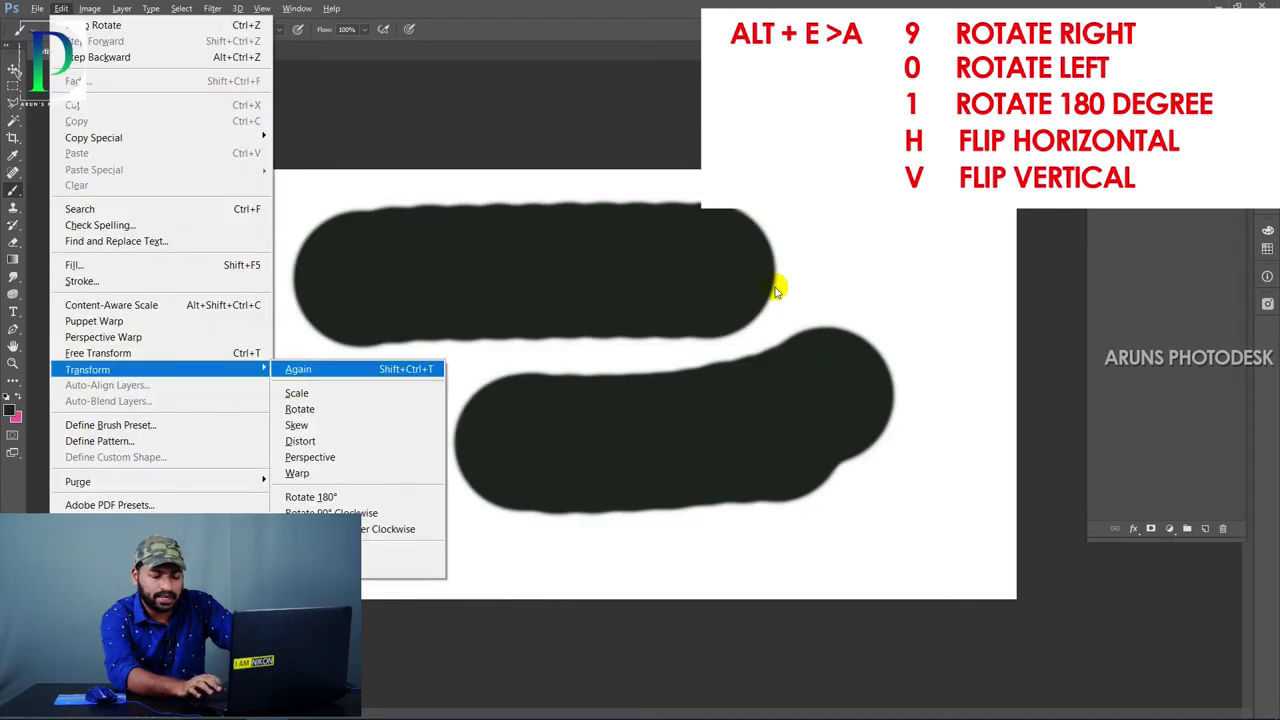
key("1")
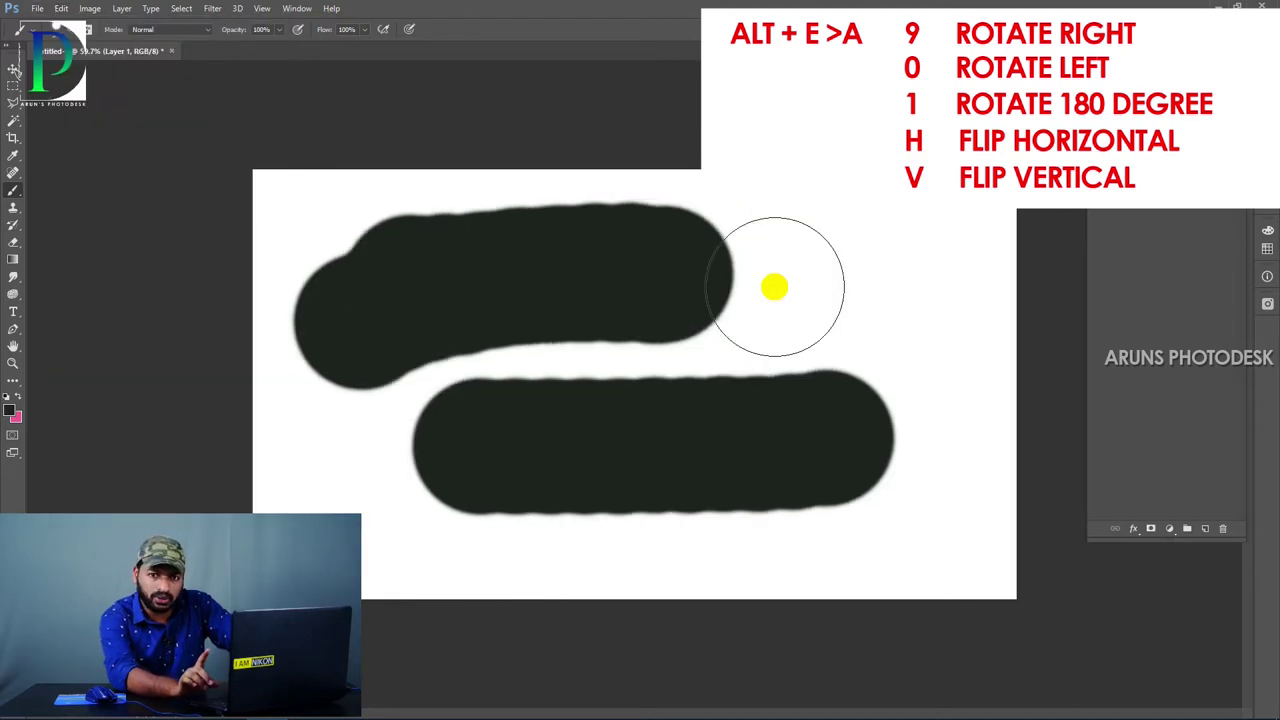
Step: Flip the painted layer horizontally and vertically
key("alt+e")
key("a")
key("h")
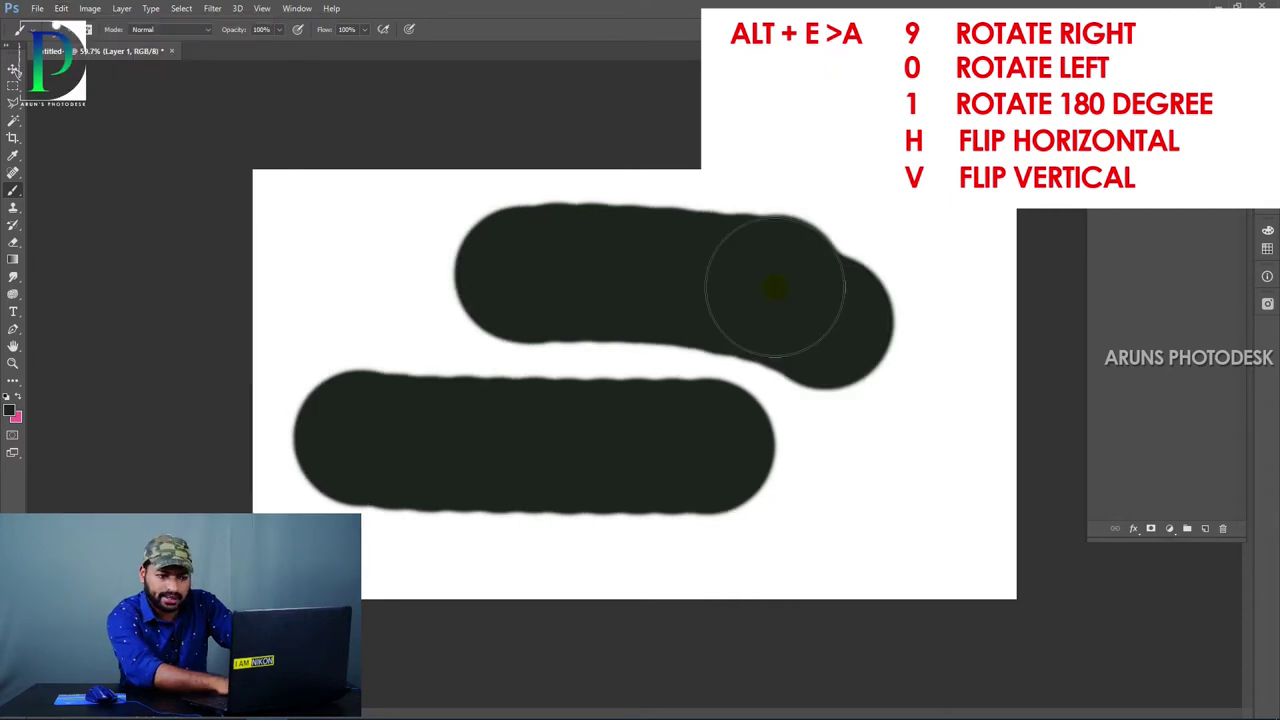
key("alt+e")
key("a")
key("v")
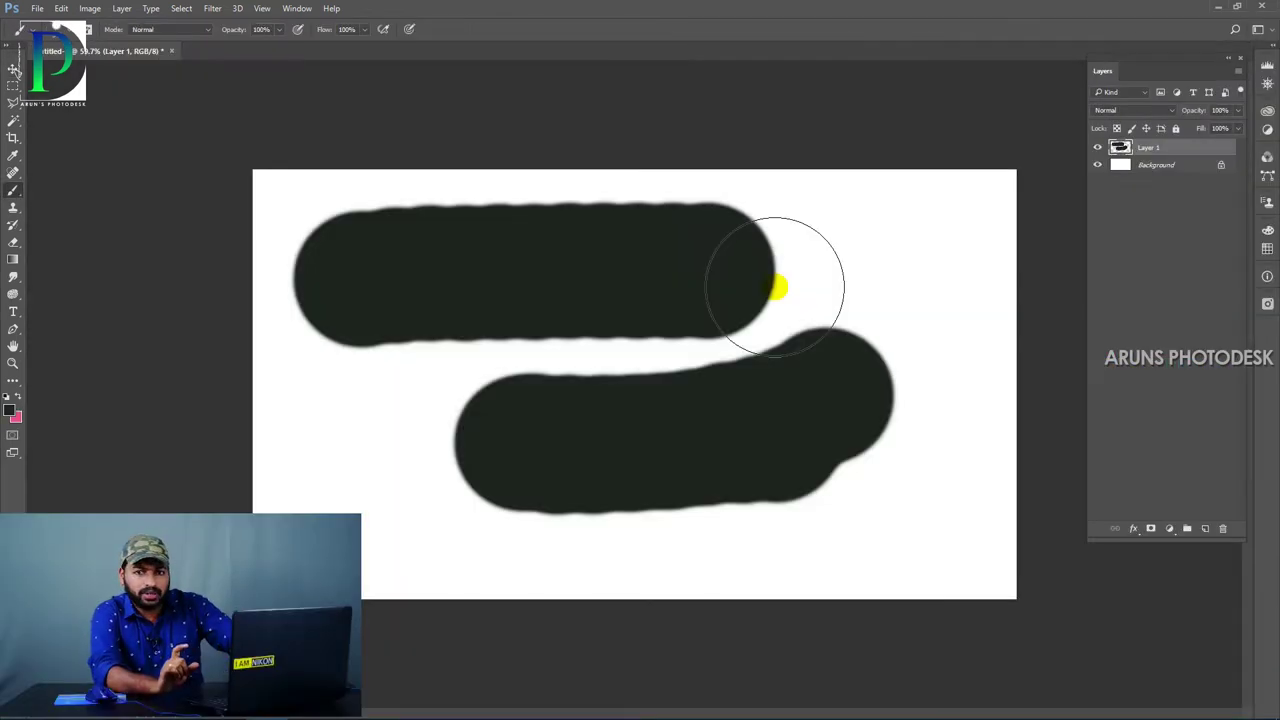
key("alt+i")
key("g")
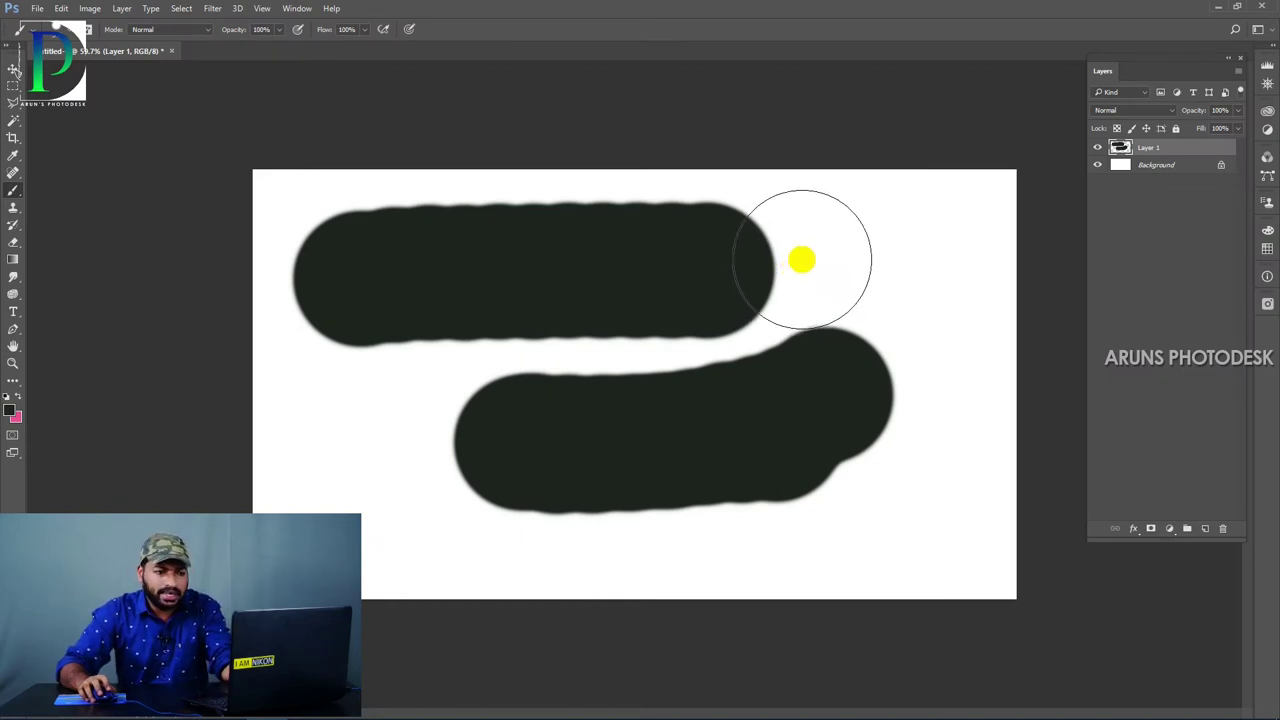
Step: Shrink the brush tip to a small diameter and adjust its hardness directly on the canvas
key("alt")
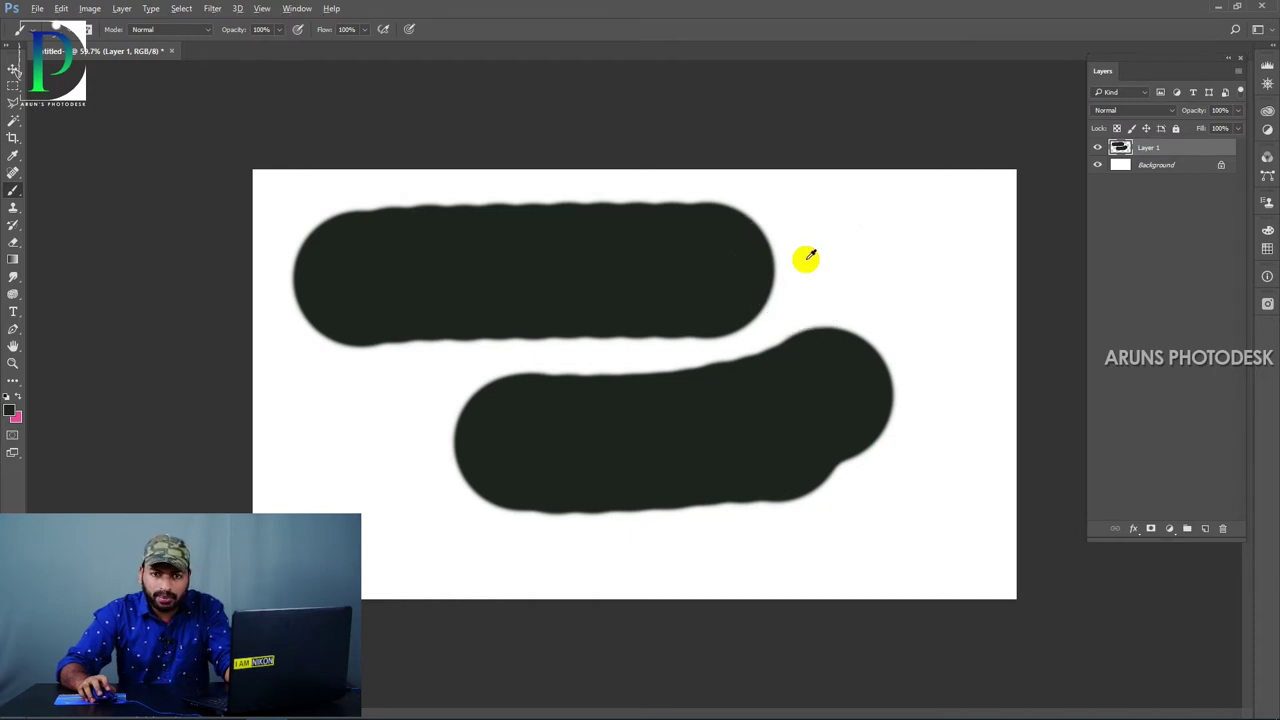
right_click(807, 258, "alt")
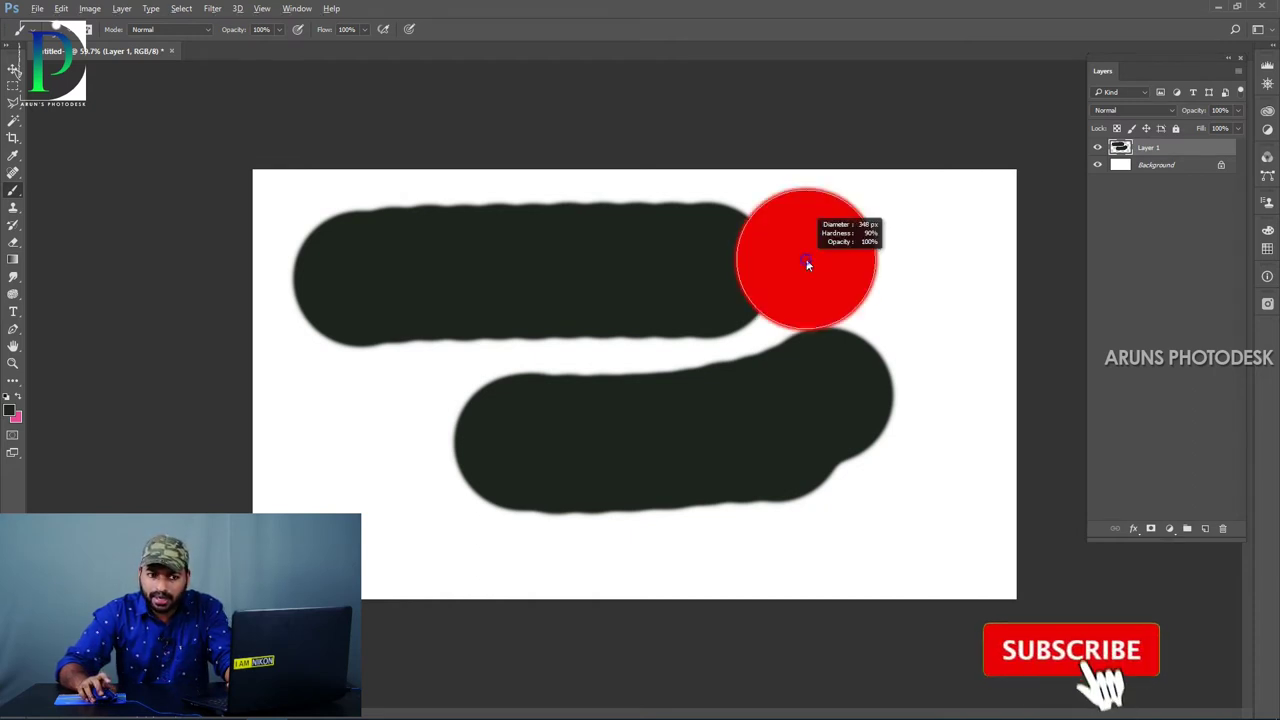
mouse_move(807, 265)
left_mouse_down()
mouse_move(666, 264)
mouse_move(906, 264)
mouse_move(721, 263)
mouse_move(928, 278)
mouse_move(684, 265)
left_mouse_up()
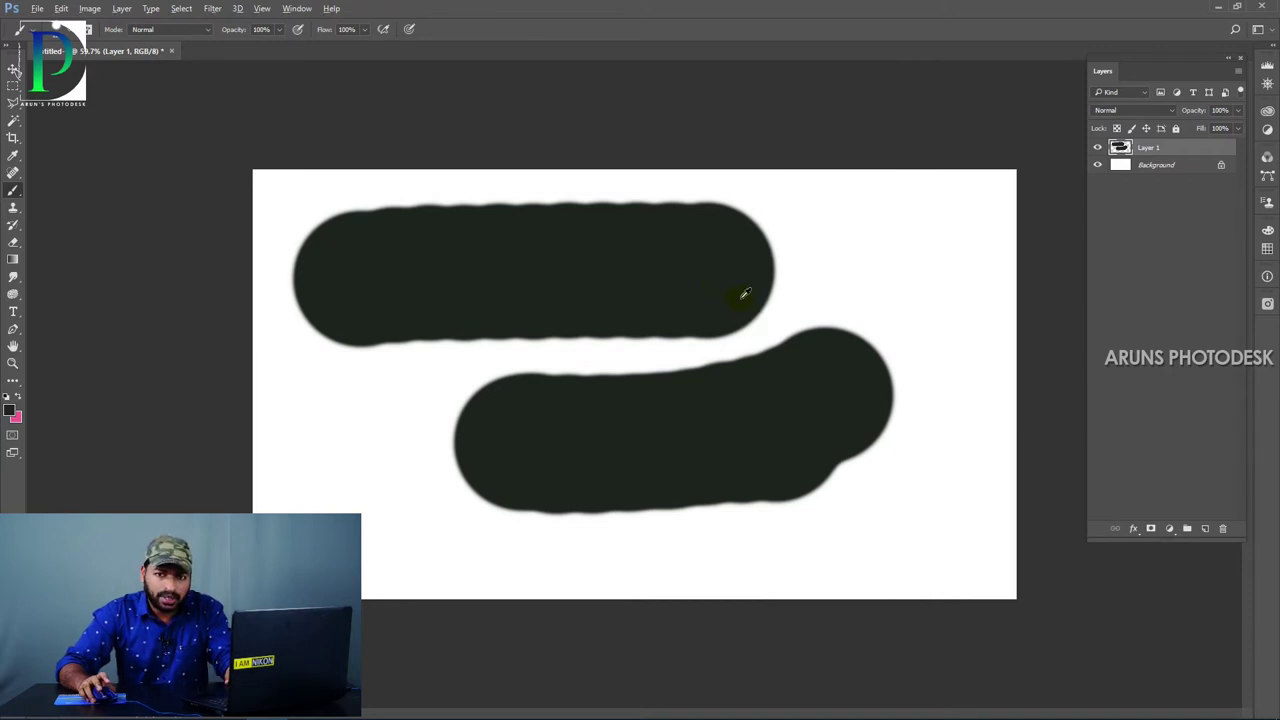
mouse_move(744, 293)
left_mouse_down()
mouse_move(741, 303)
mouse_move(742, 115)
mouse_move(742, 500)
left_mouse_up()
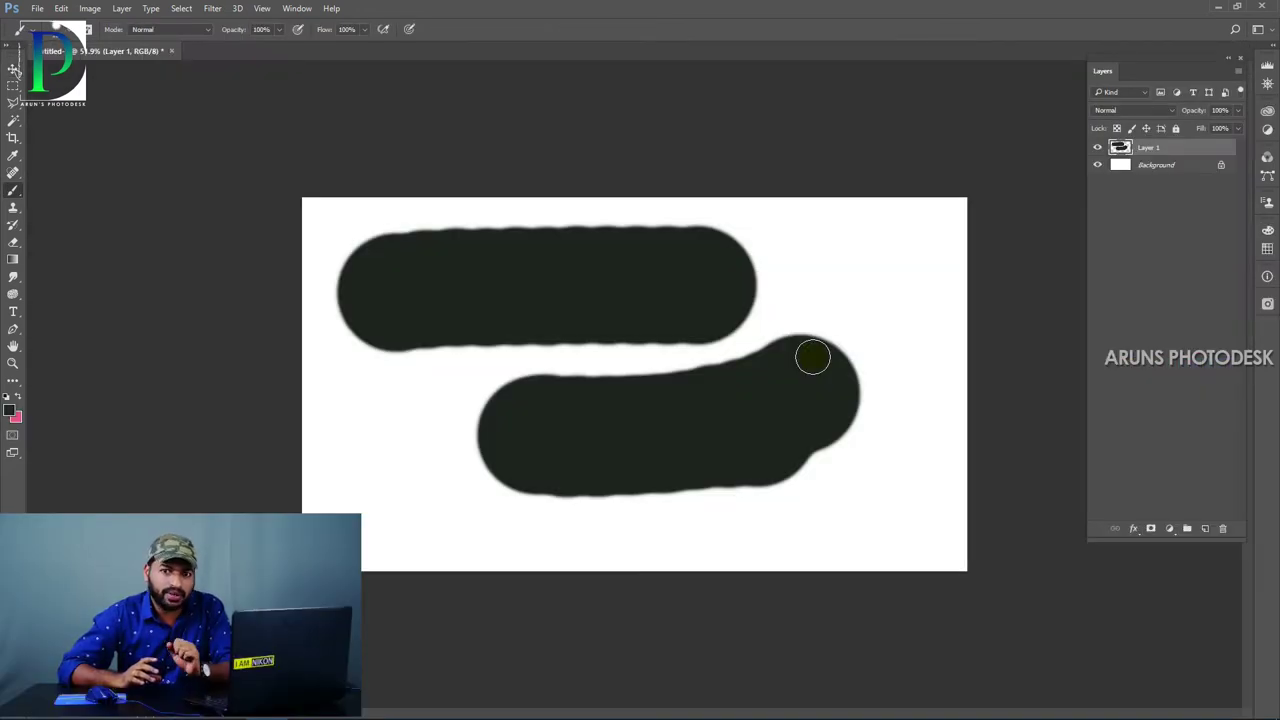
left_click_drag(706, 334, 724, 343)
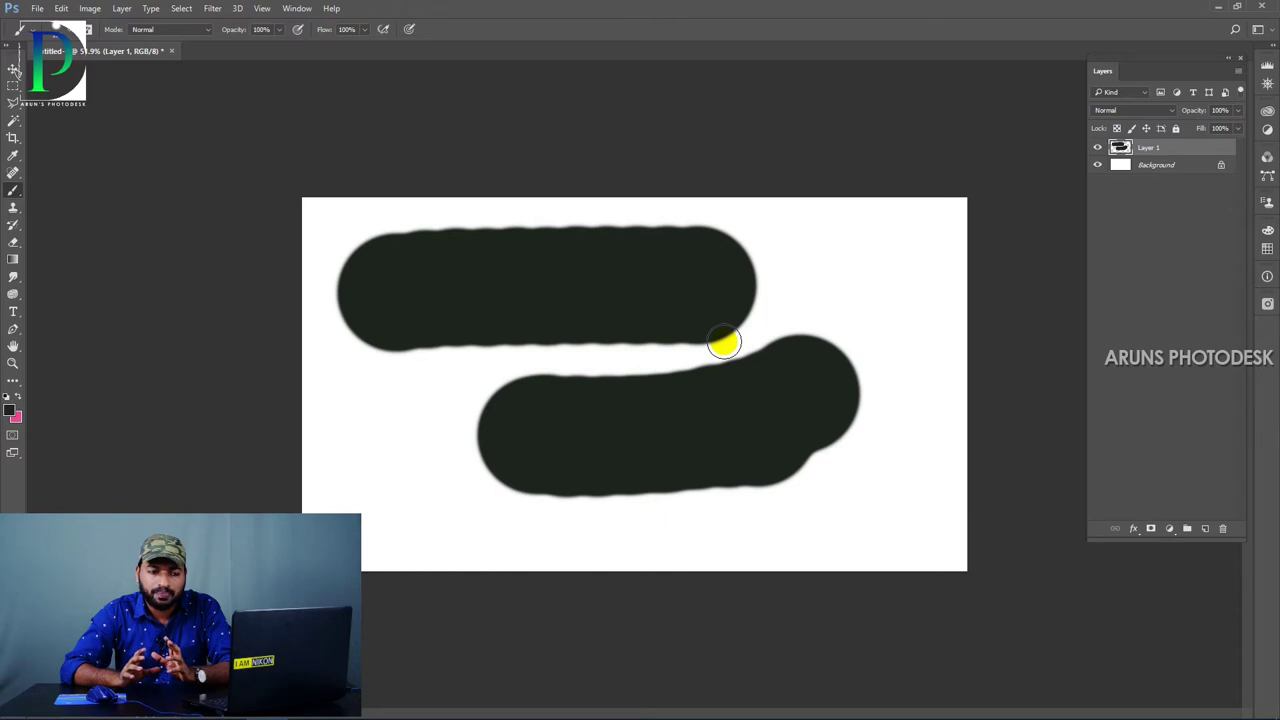
Step: Paint a straight thin stroke along the canvas's lower edge by connecting a start point and an end point
left_click(376, 526)
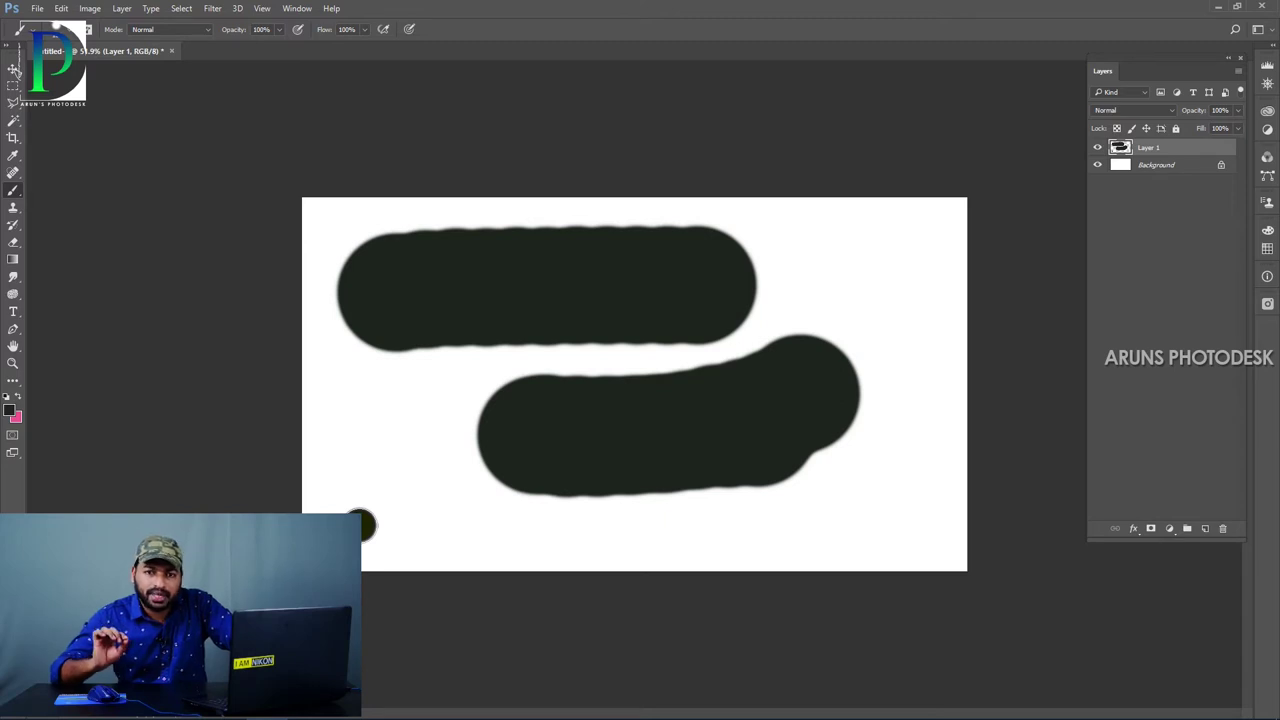
left_click(912, 535, "shift")
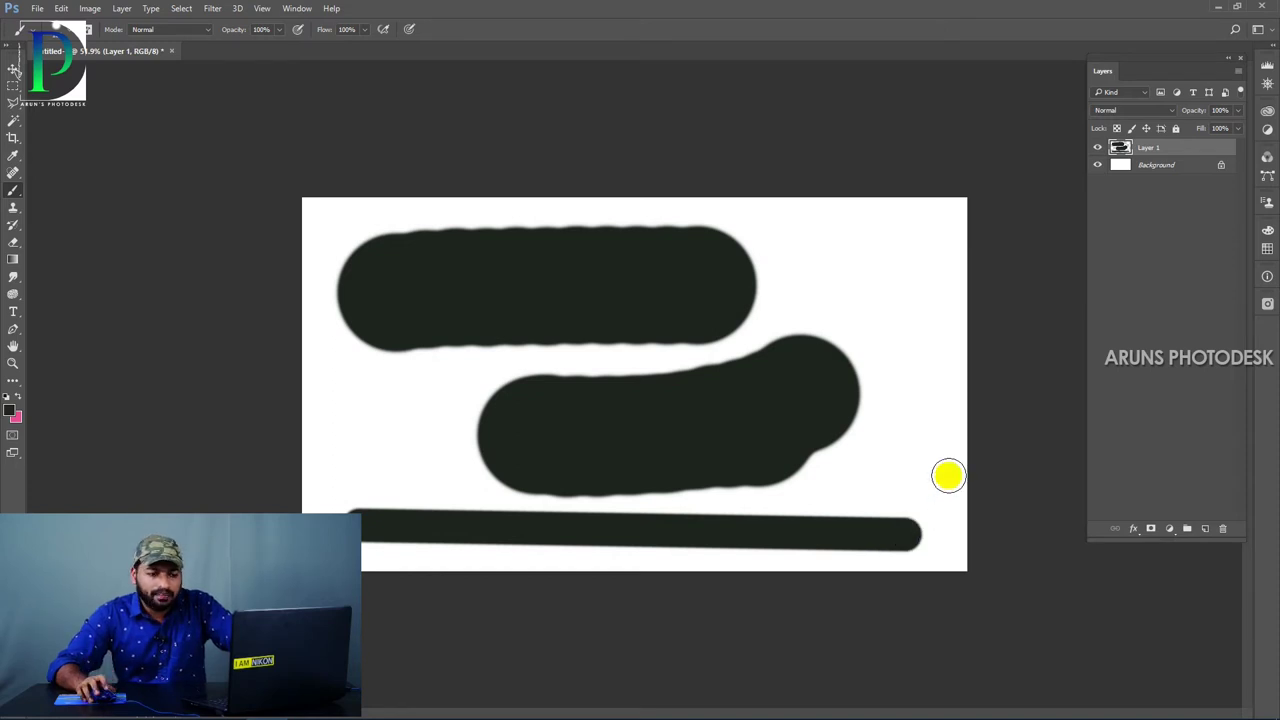
key("ctrl+z")
left_click(908, 535, "shift")
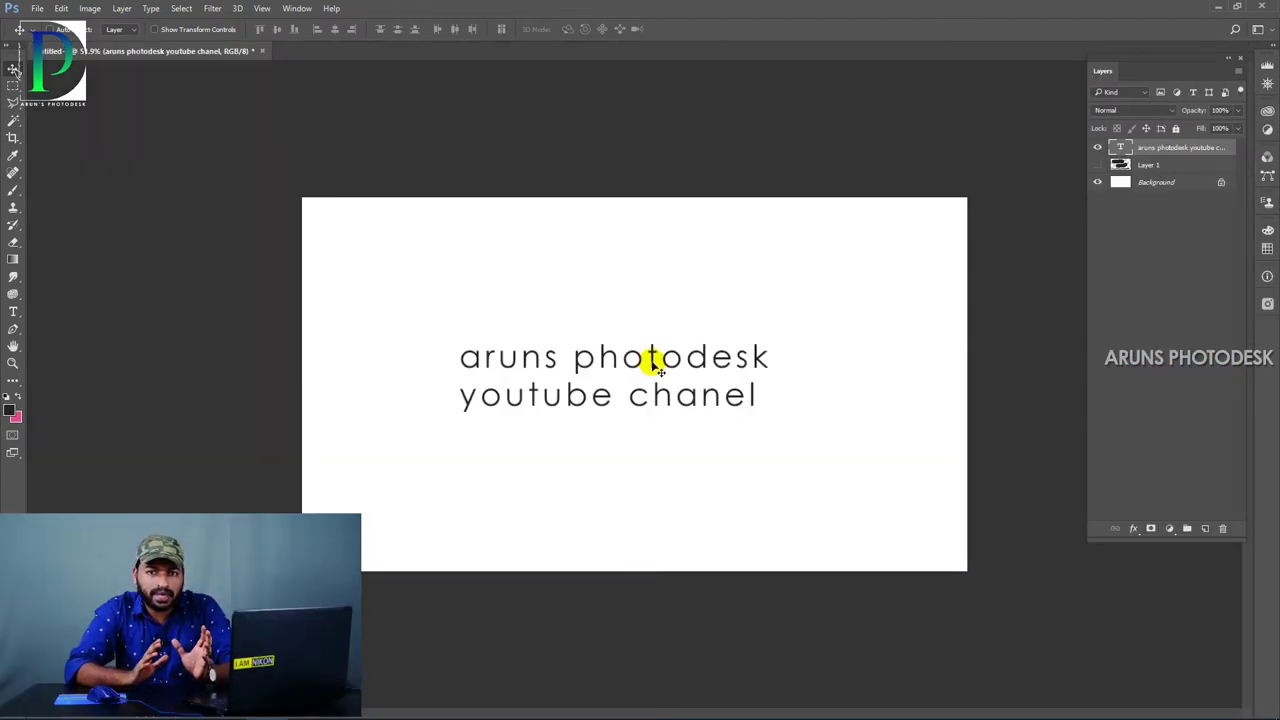
Step: Select all of the two-line text "aruns photodesk youtube chanel" and widen its letter spacing
key("t")
left_click(640, 357)
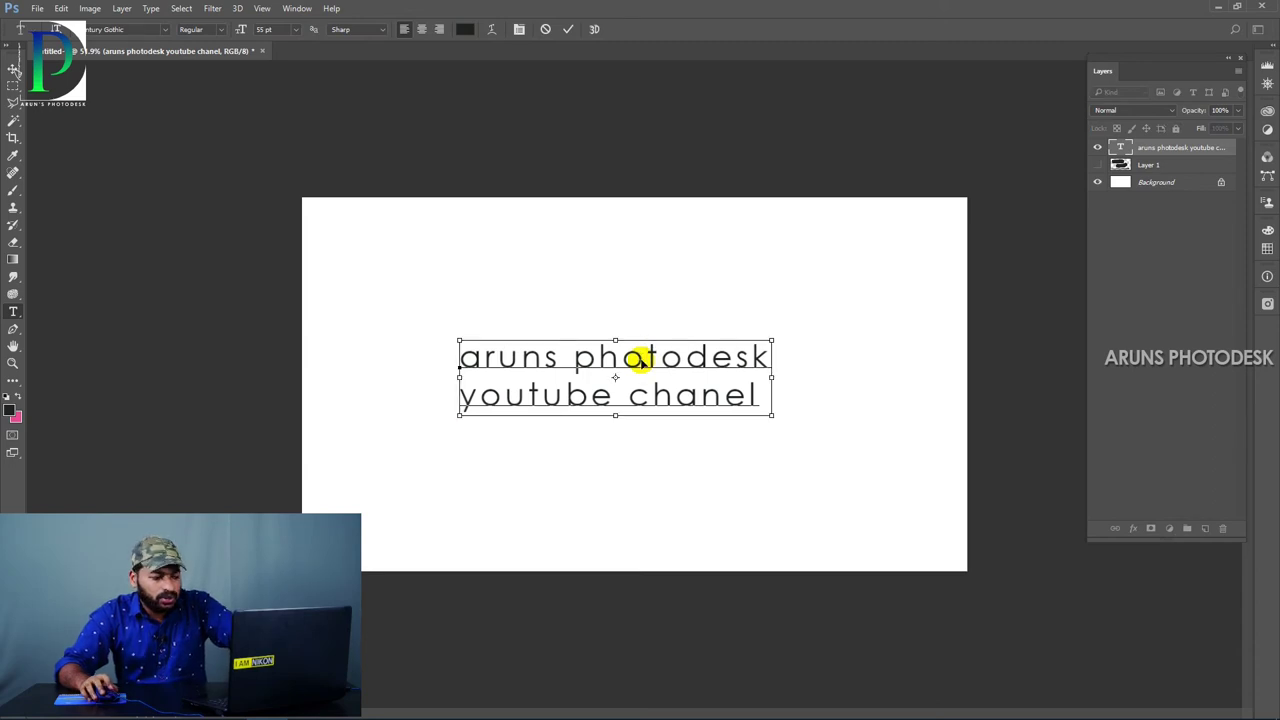
key("ctrl+a")
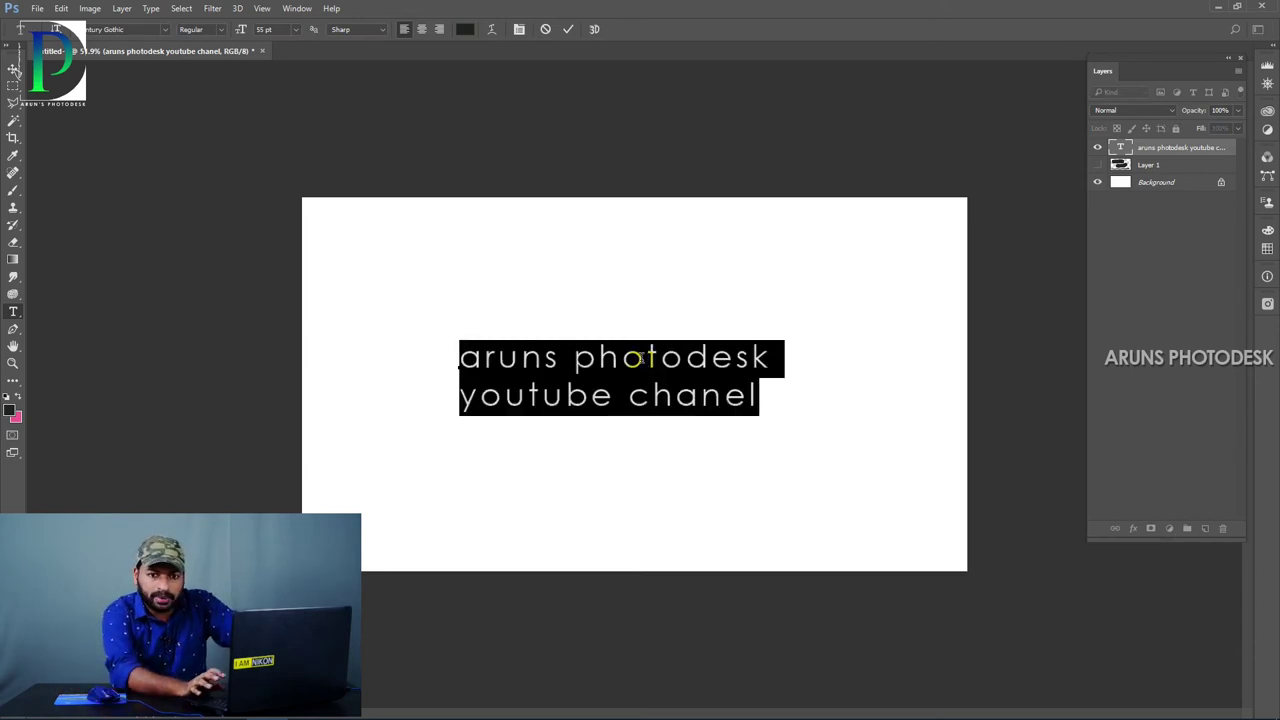
key("alt+Right")
key("alt+Right")
key("alt+Right")
key("alt+Right")
key("alt+Right")
key("alt+Right")
key("alt+Right")
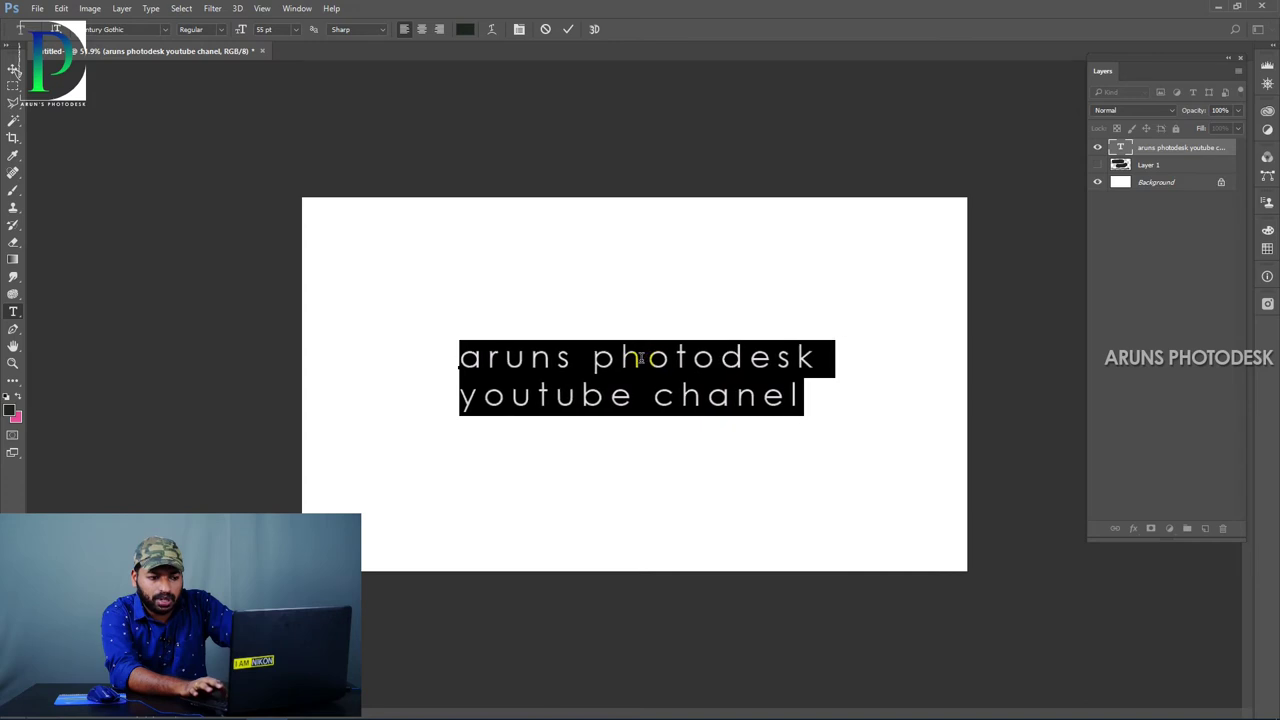
key("alt+Right")
key("alt+Right")
key("alt+Right")
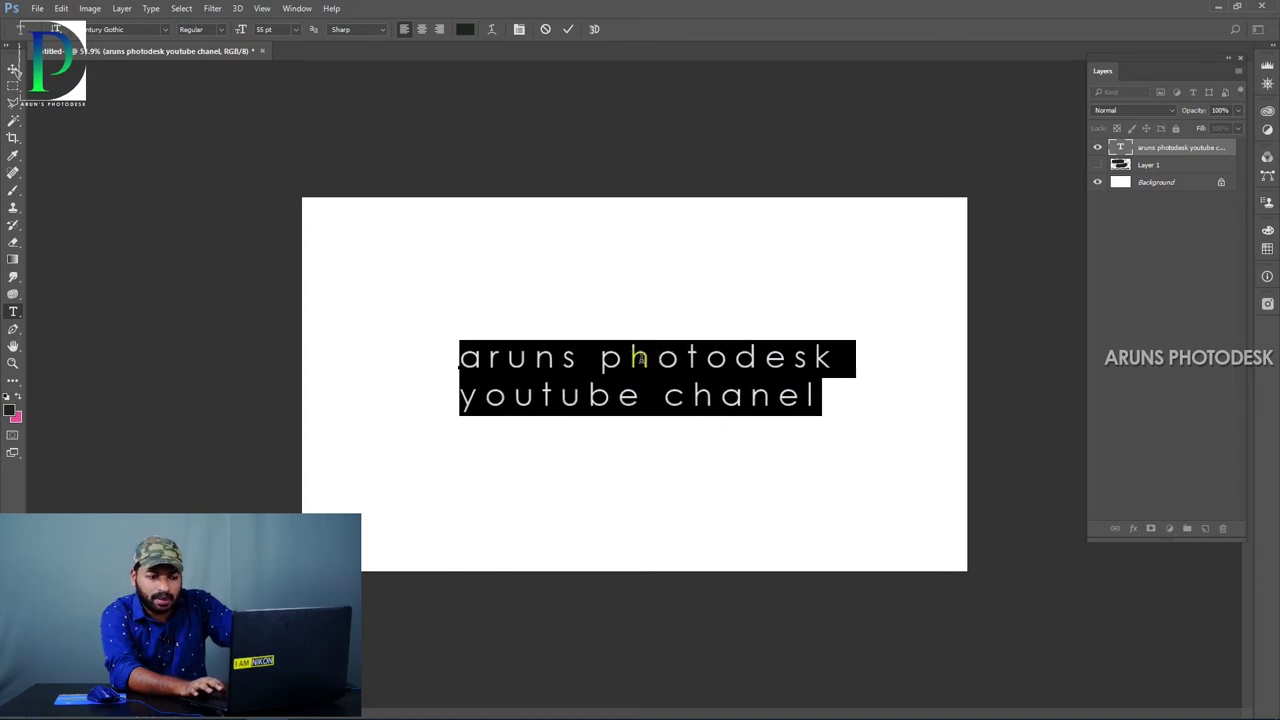
Step: Tighten the letter spacing of the selected two-line text until it is narrower than its original spacing
key("alt+Left")
key("alt+Left")
key("alt+Left")
key("alt+Left")
key("alt+Left")
key("alt+Left")
key("alt+Left")
key("alt+Left")
key("alt+Left")
key("alt+Left")
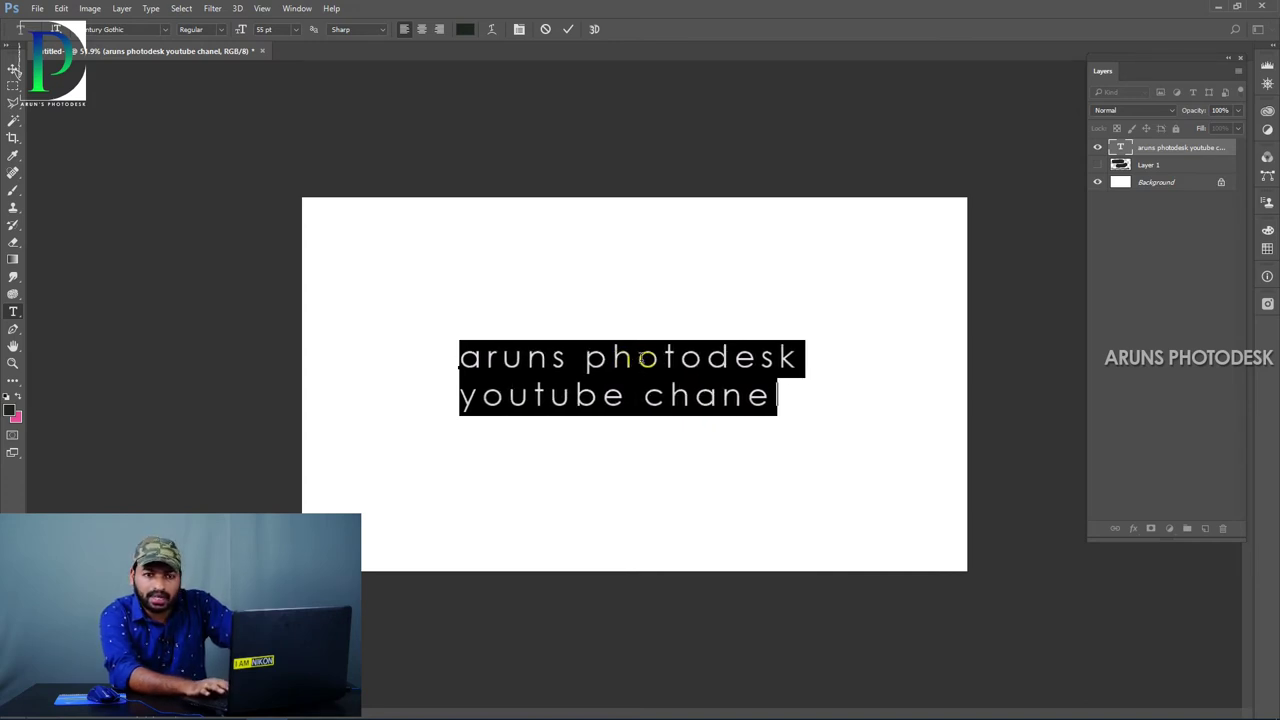
key("alt+Left")
key("alt+Left")
key("alt+Left")
key("alt+Left")
key("alt+Right")
key("alt+Right")
key("alt+Right")
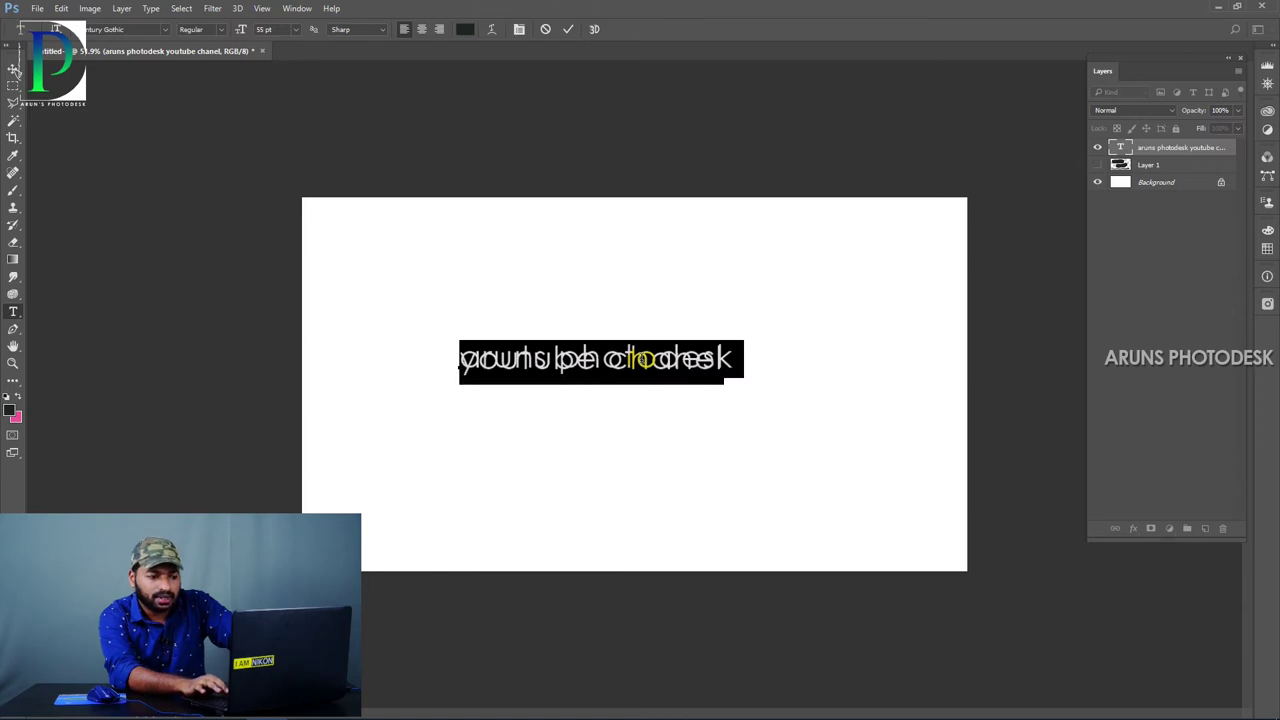
Step: Increase the line spacing of the selected two-line text until the overlapping lines are fully separated
key("alt+Down")
key("alt+Down")
key("alt+Down")
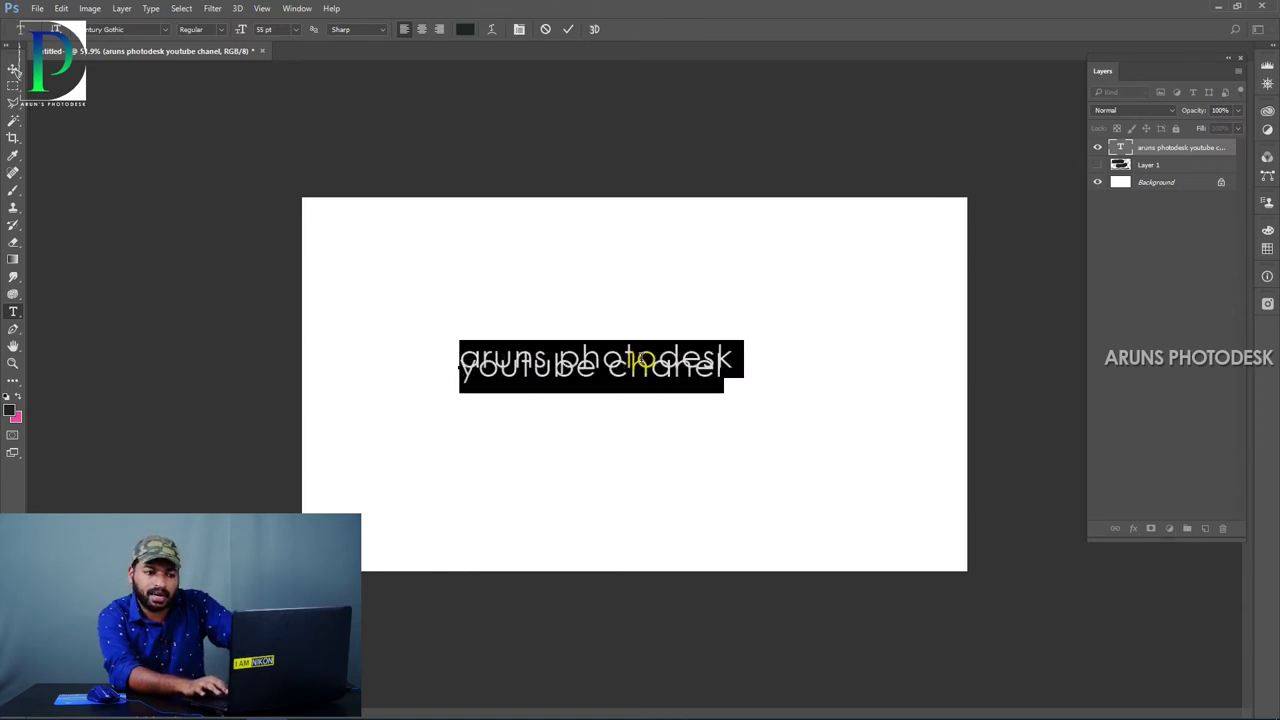
key("alt+Down")
key("alt+Down")
key("alt+Down")
key("alt+Down")
key("alt+Down")
key("alt+Down")
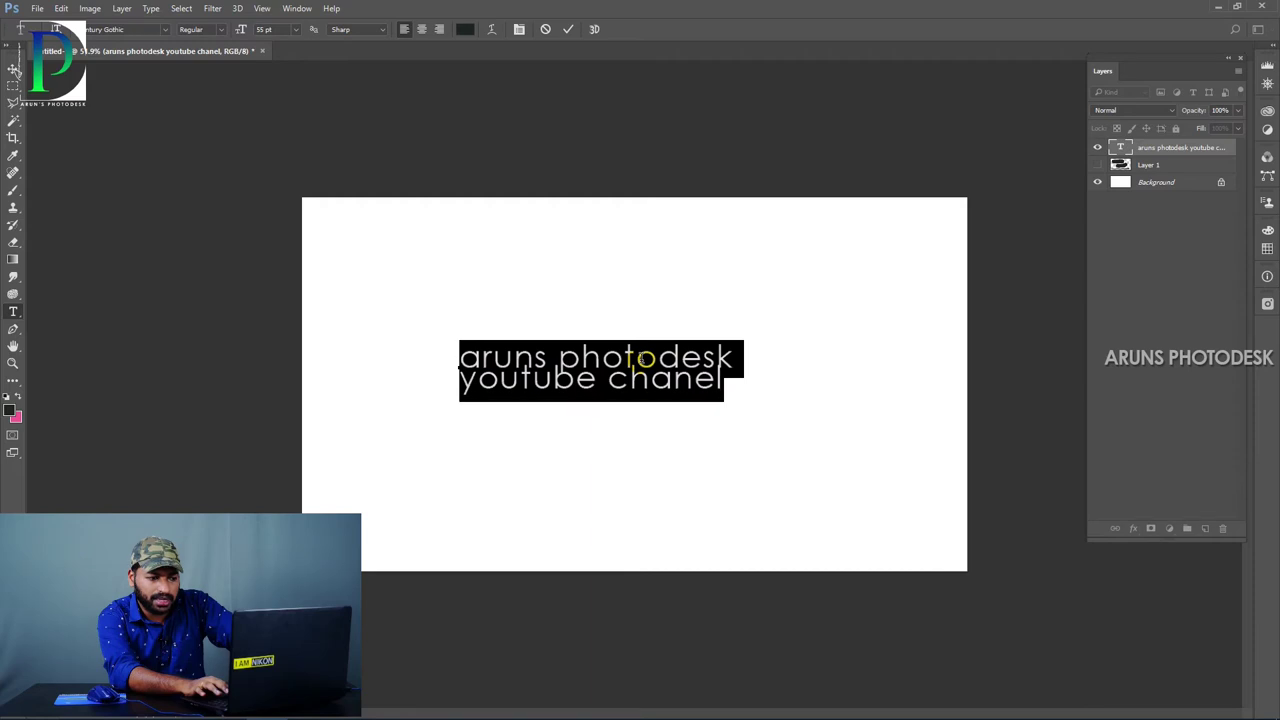
key("alt+Down")
key("alt+Down")
key("alt+Down")
key("alt+Down")
key("alt+Down")
key("alt+Down")
key("alt+Down")
key("alt+Down")
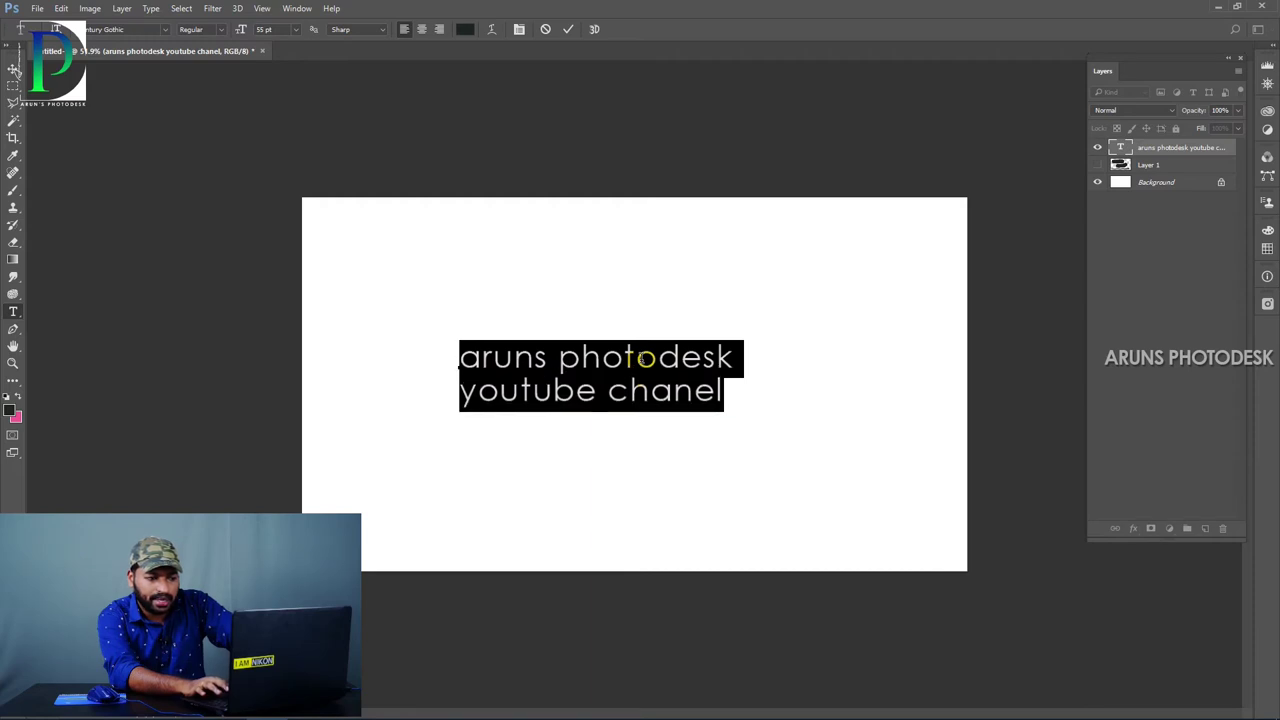
key("alt+Down")
key("alt+Down")
key("alt+Down")
key("alt+Down")
key("alt+Down")
key("alt+Down")
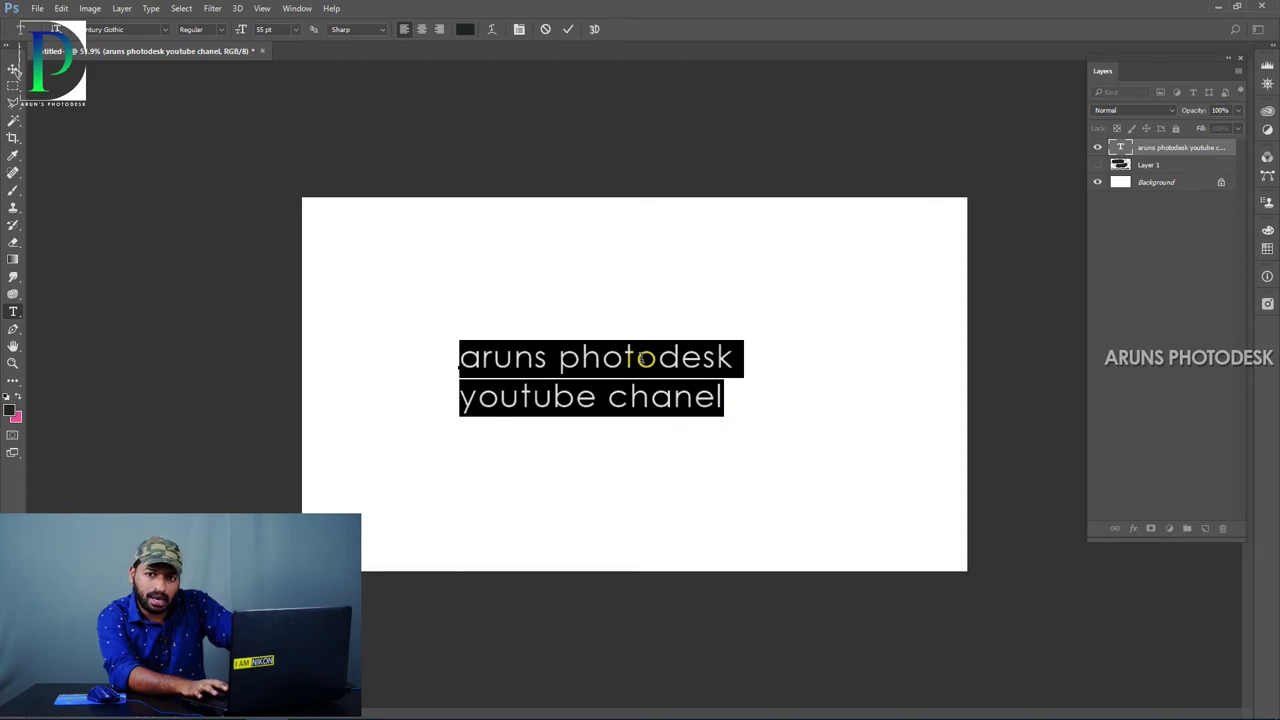
Step: Slightly tighten the line spacing between "aruns photodesk" and "youtube chanel", and commit the text
key("alt+Up")
key("alt+Up")
key("alt+Up")
key("alt+Up")
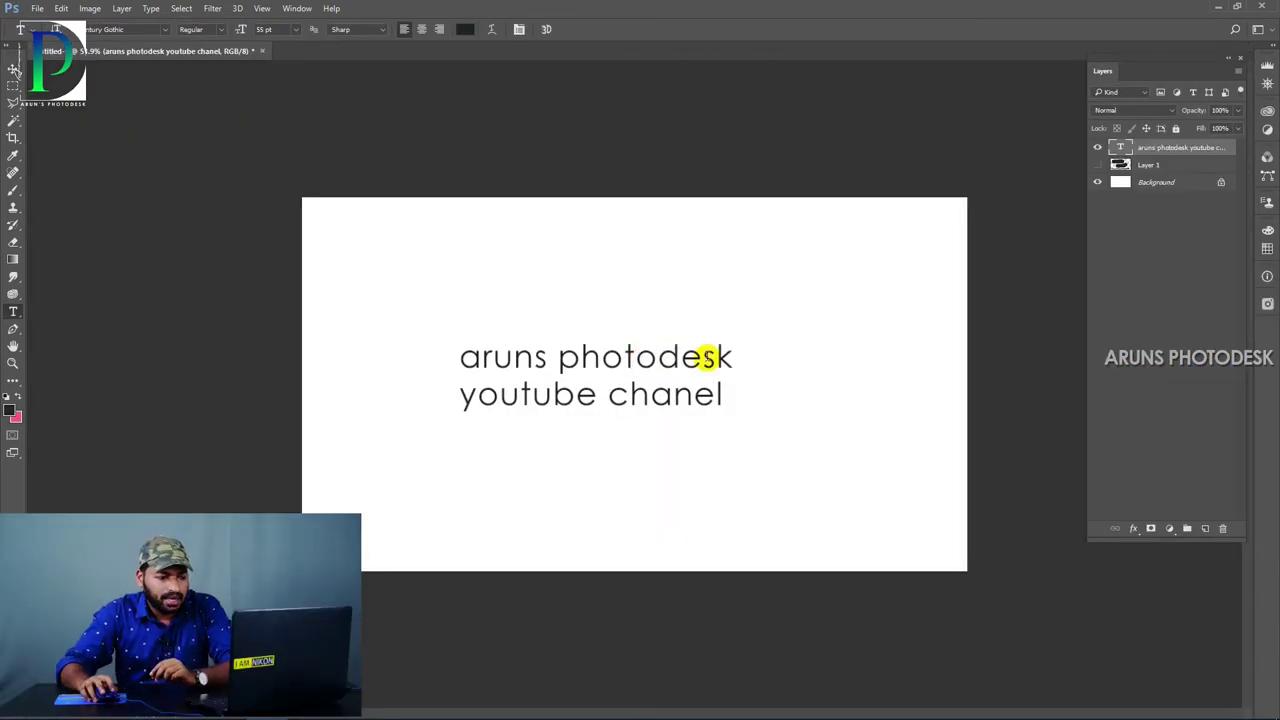
Step: Select the whole two-line text, switch it to all caps and return it to lowercase
left_click(683, 357)
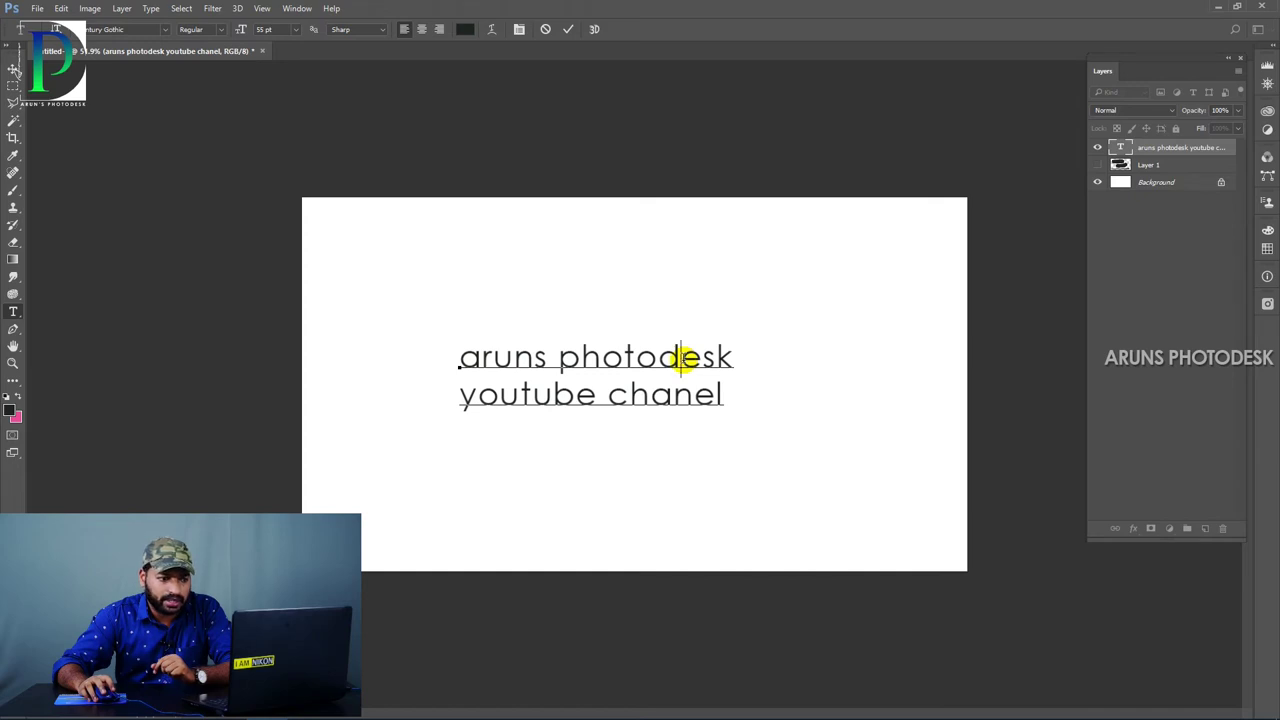
key("ctrl+a")
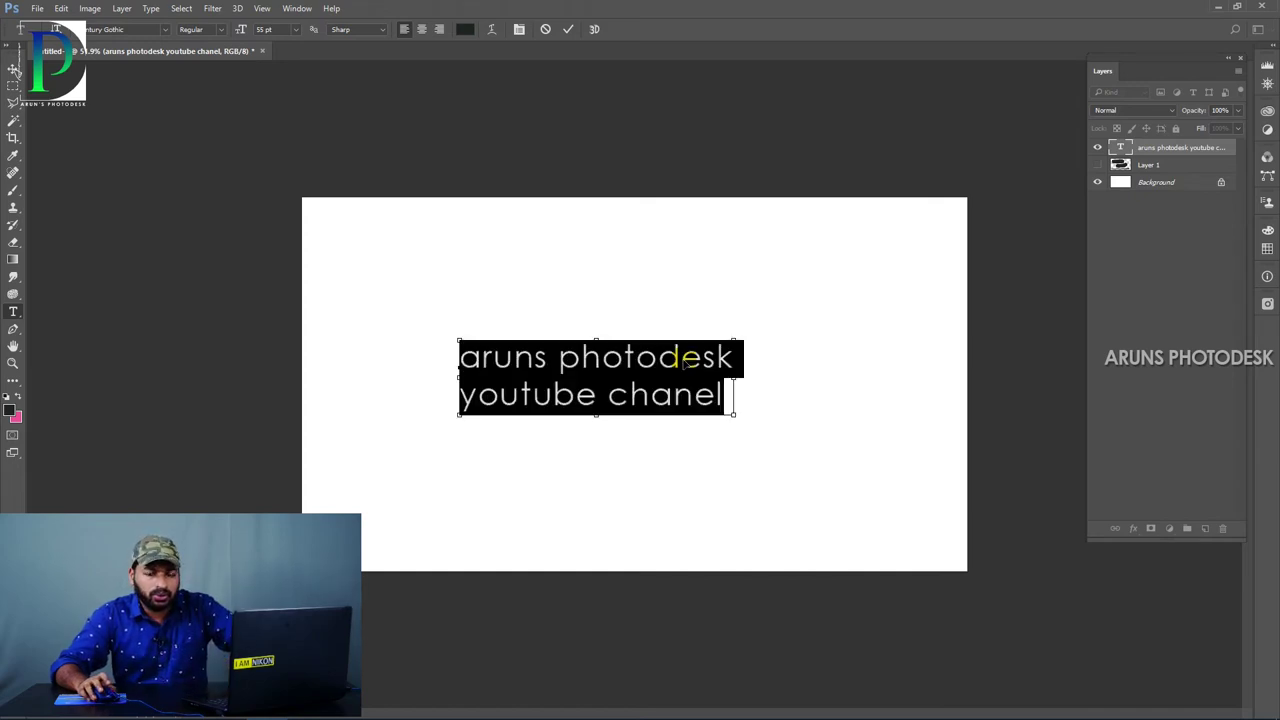
key("ctrl+shift+k")
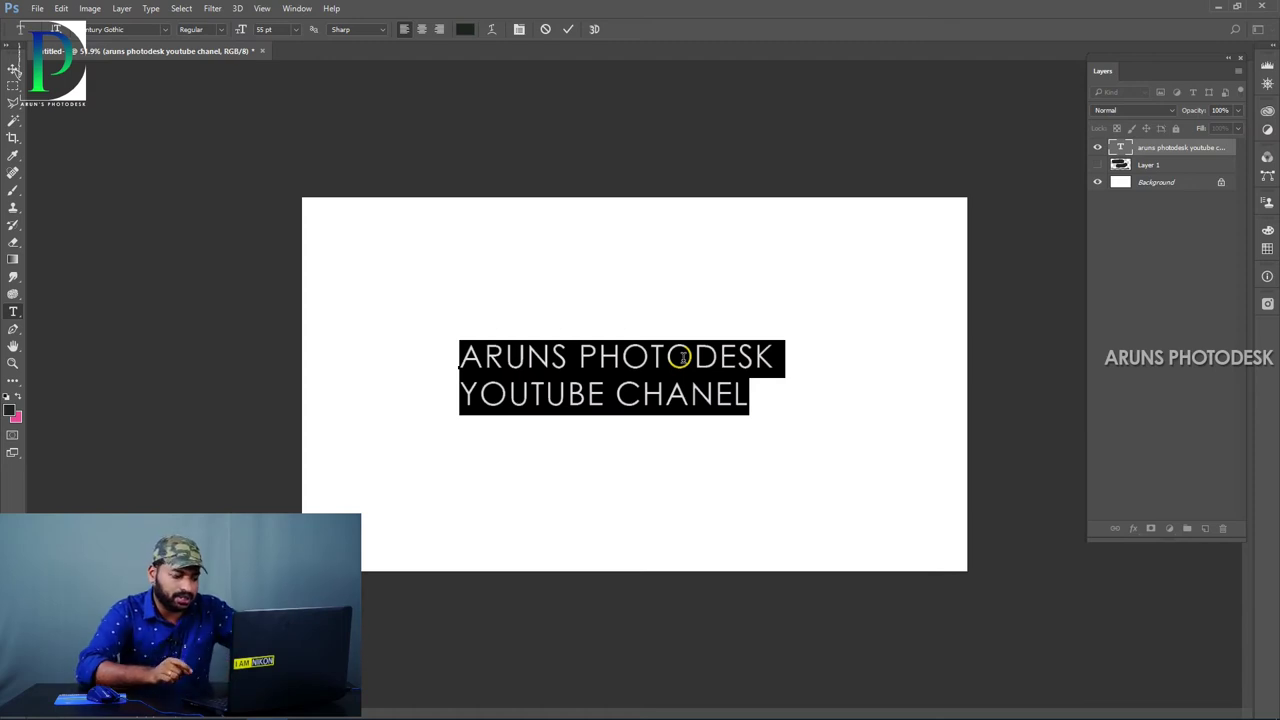
key("ctrl+shift+k")
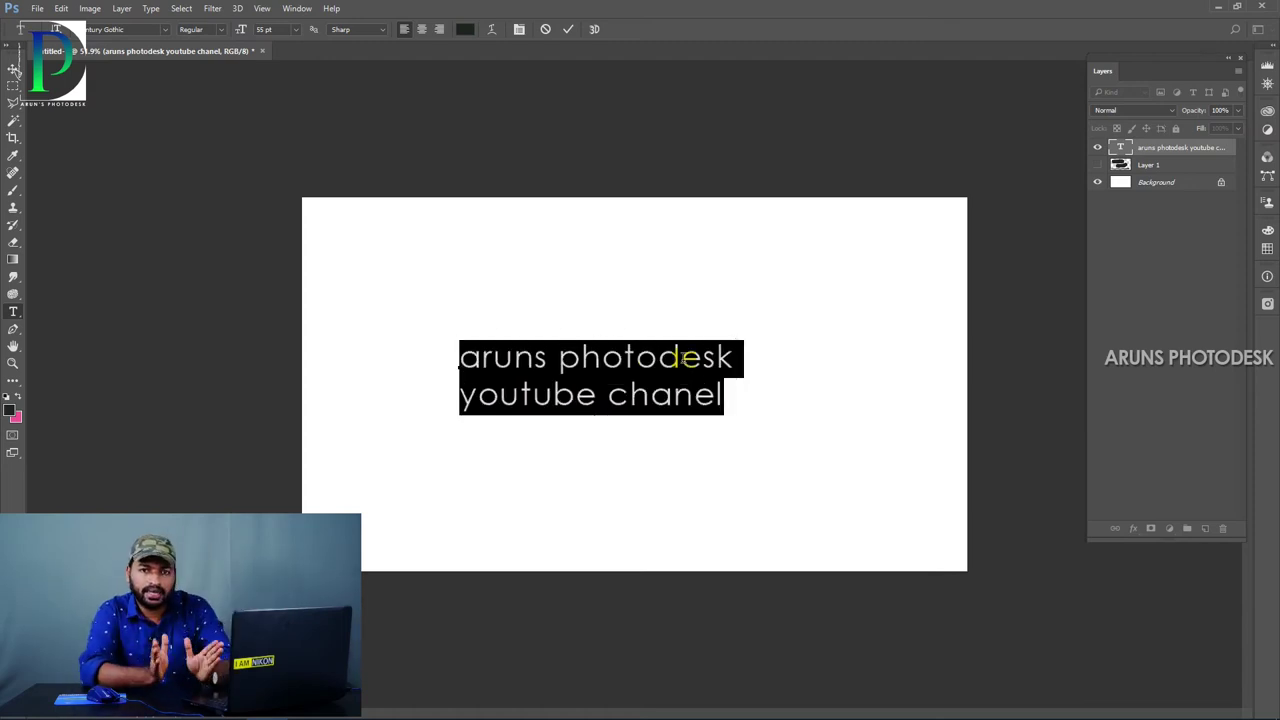
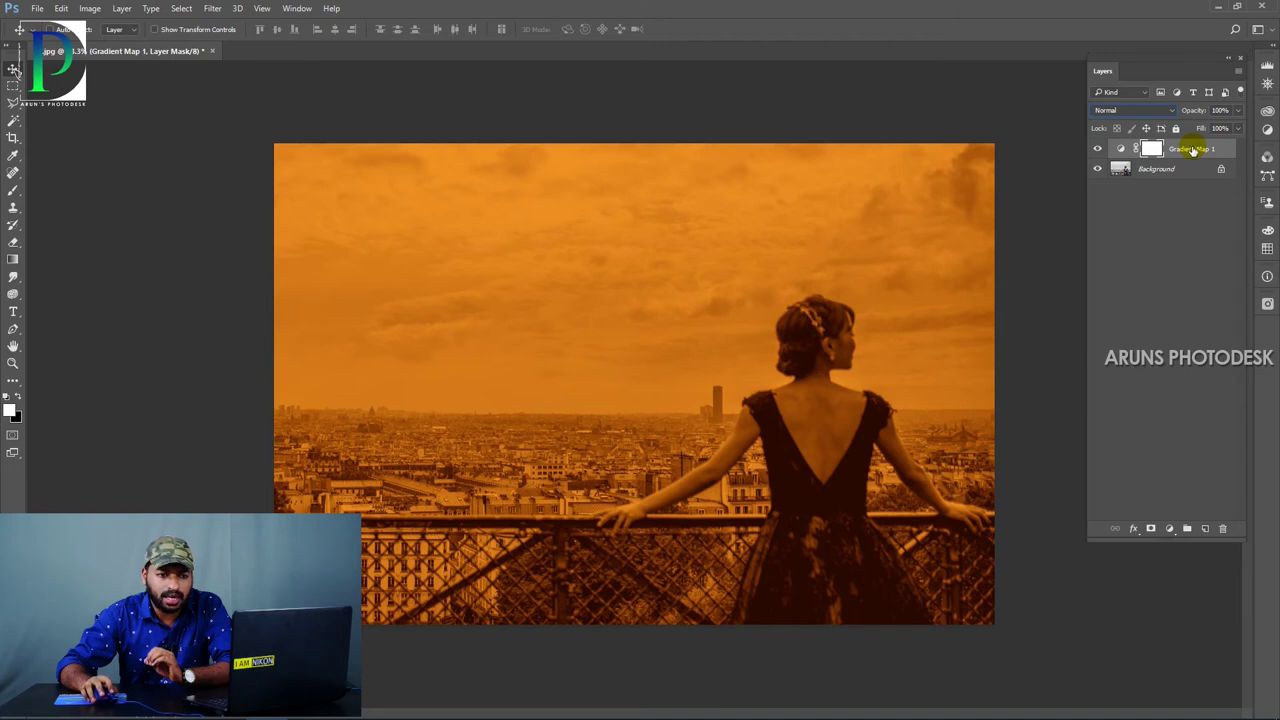
Step: Select the Gradient Map 1 layer and cycle its blend mode forward through Multiply to Overlay
left_click(1234, 214)
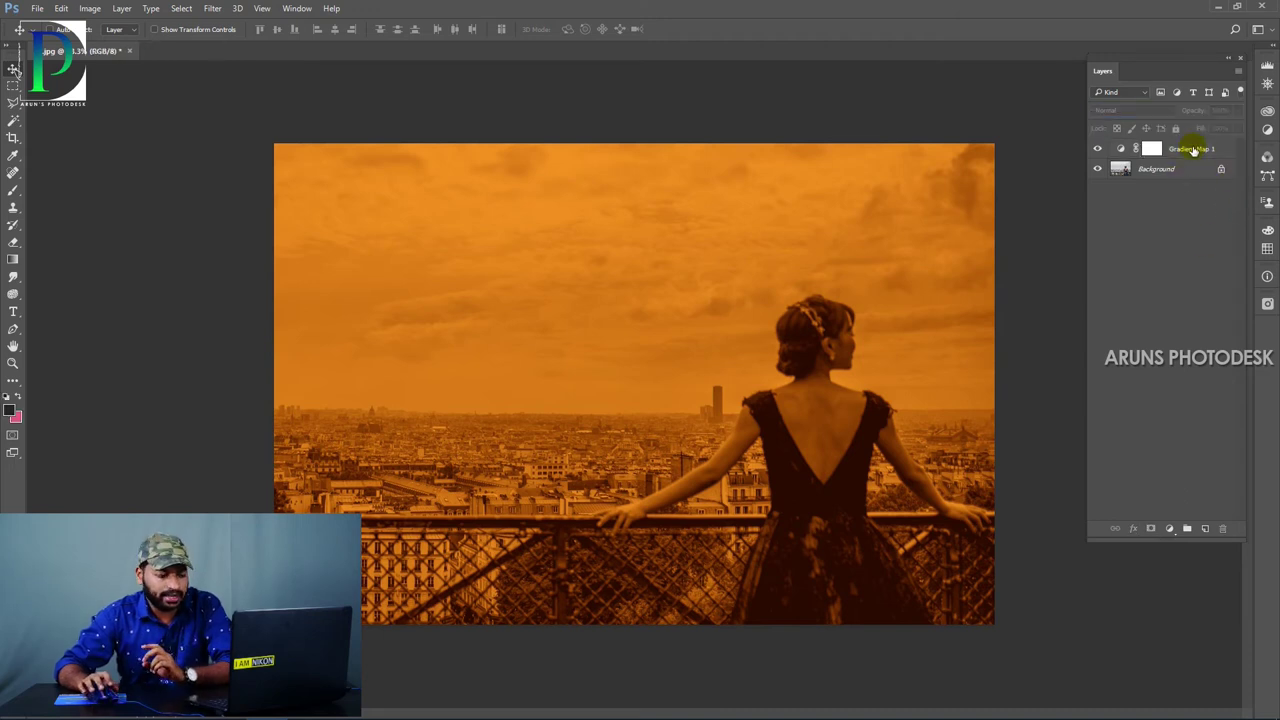
left_click(1189, 149)
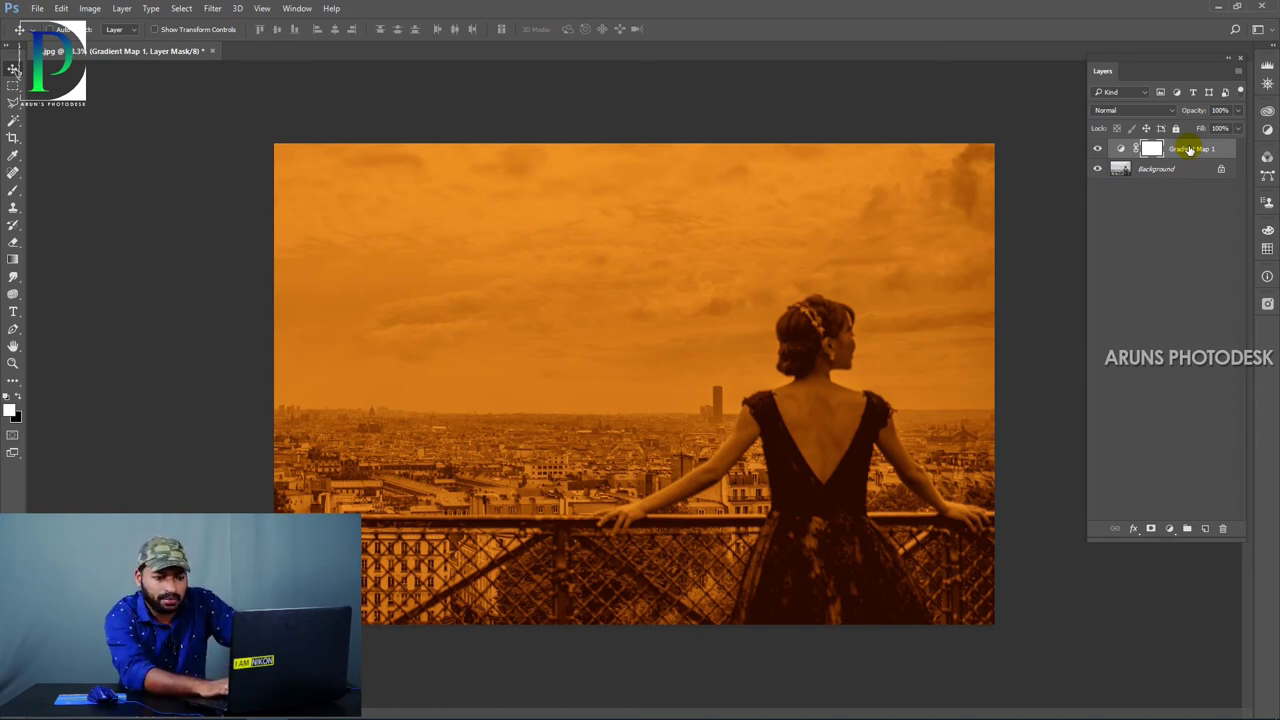
key("shift+plus")
key("shift+plus")
key("shift+plus")
key("shift+plus")
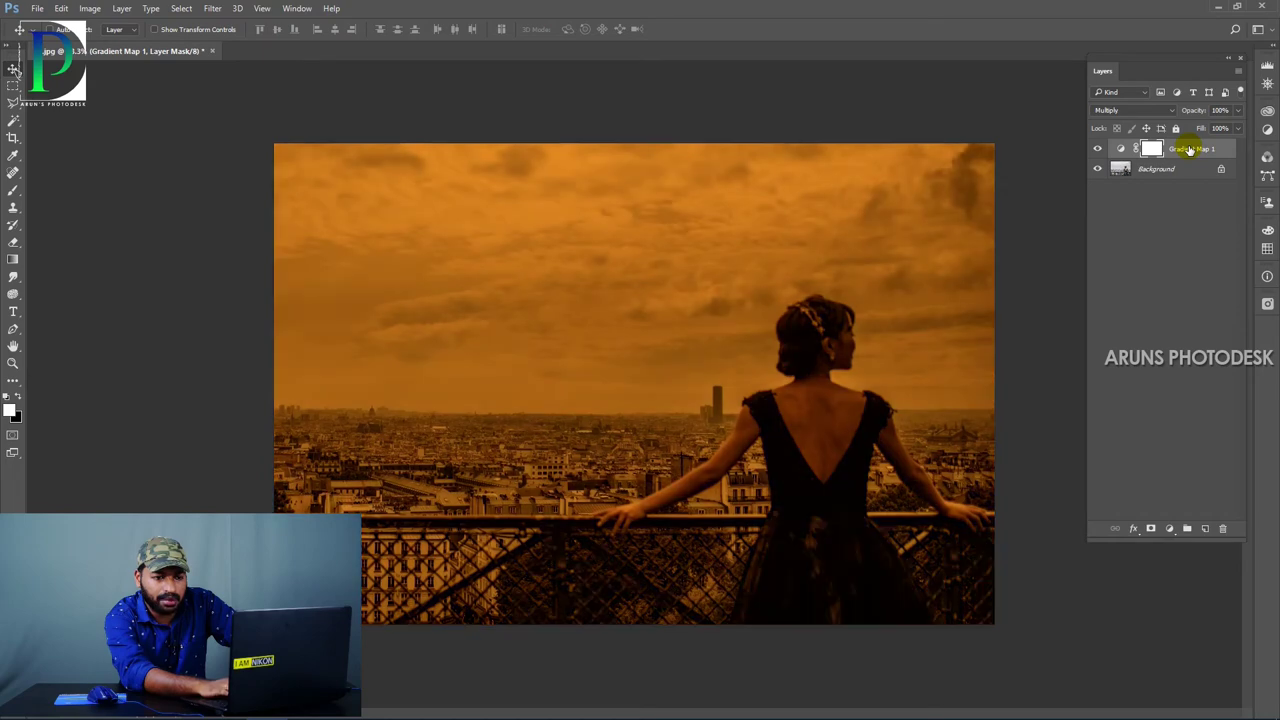
key("shift+plus")
key("shift+plus")
key("shift+plus")
key("shift+plus")
key("shift+plus")
key("shift+plus")
key("shift+plus")
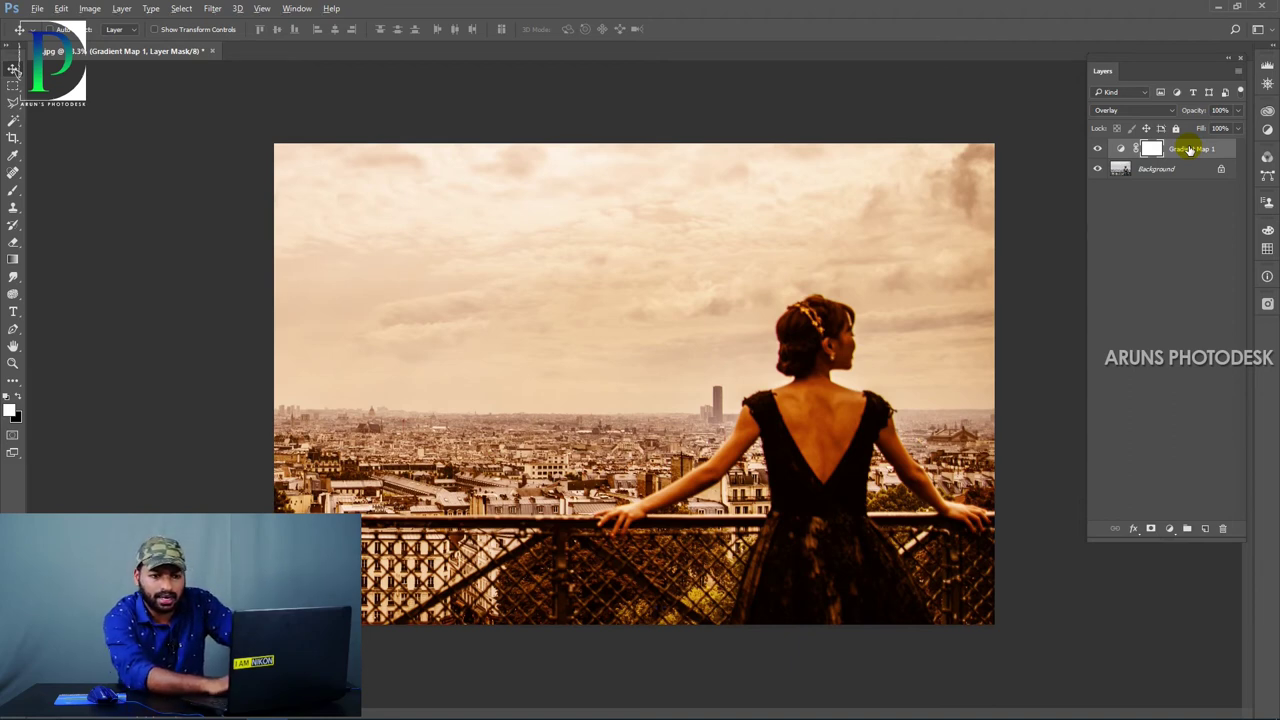
Step: Reset the Gradient Map 1 layer's blend mode to Normal, switch it to Darken and adjust its opacity
key("shift+alt+n")
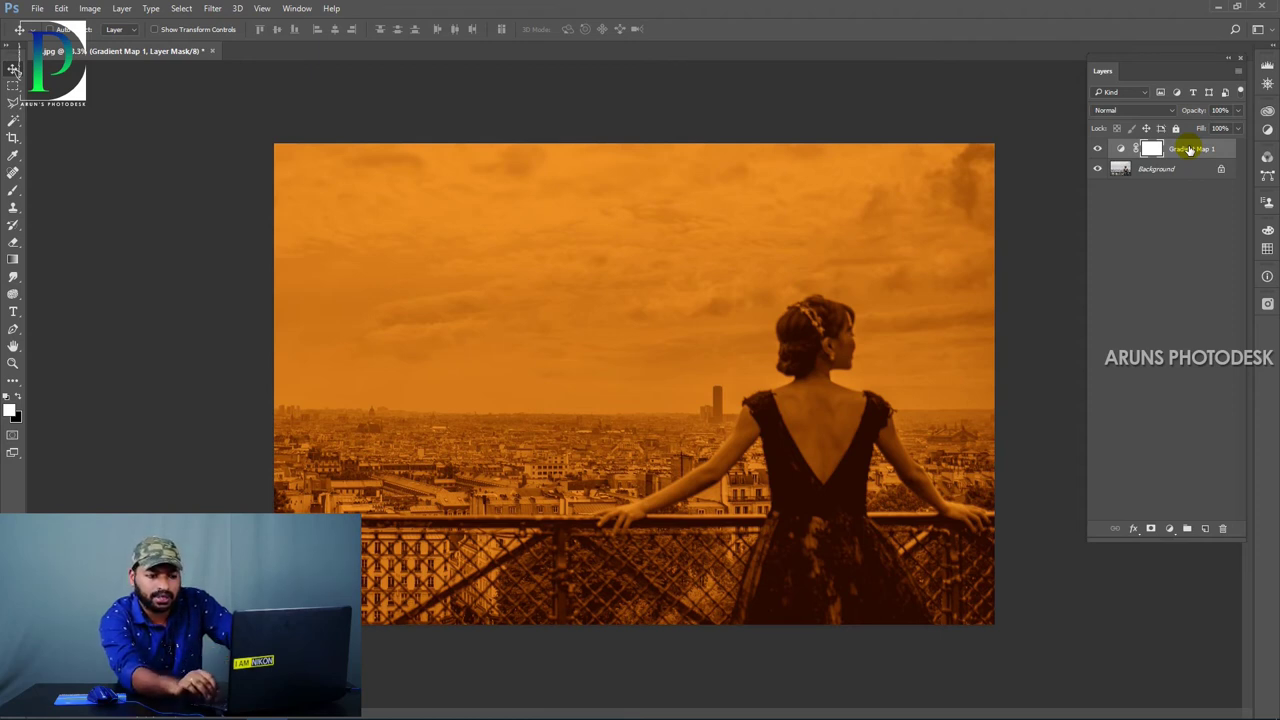
key("shift+alt+k")
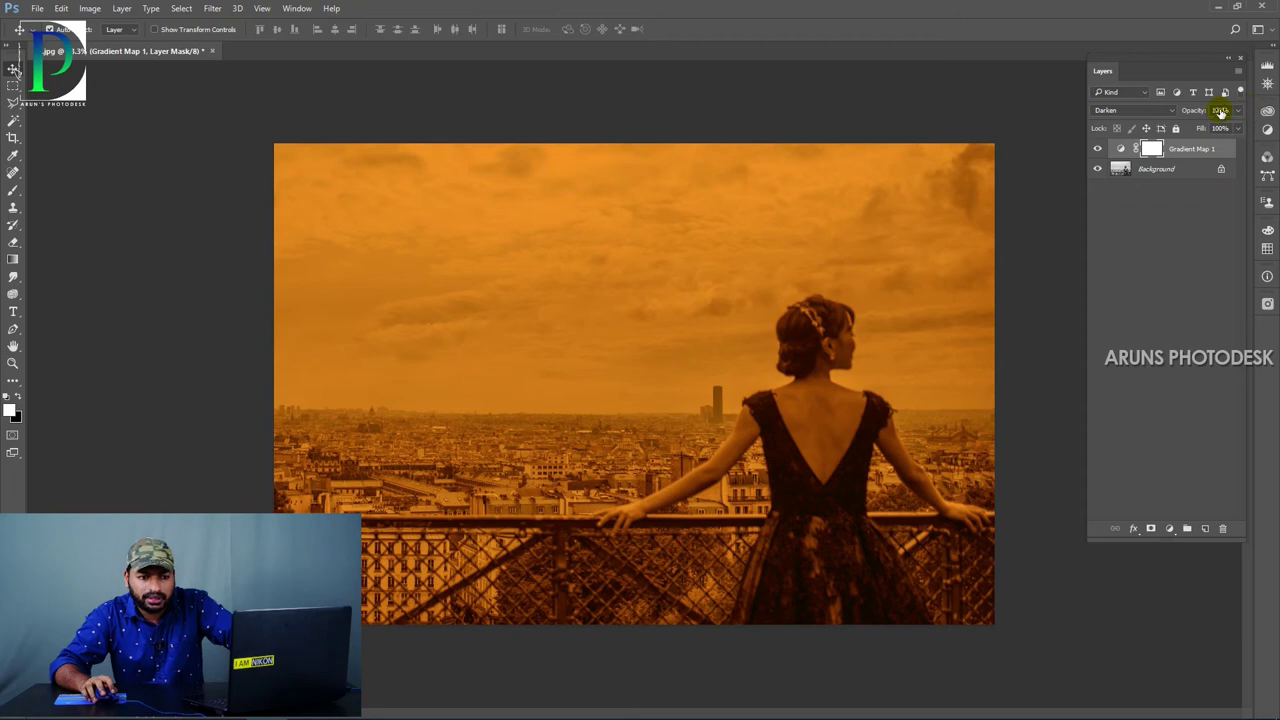
mouse_move(1220, 112)
left_mouse_down()
mouse_move(1137, 114)
mouse_move(1224, 113)
left_mouse_up()
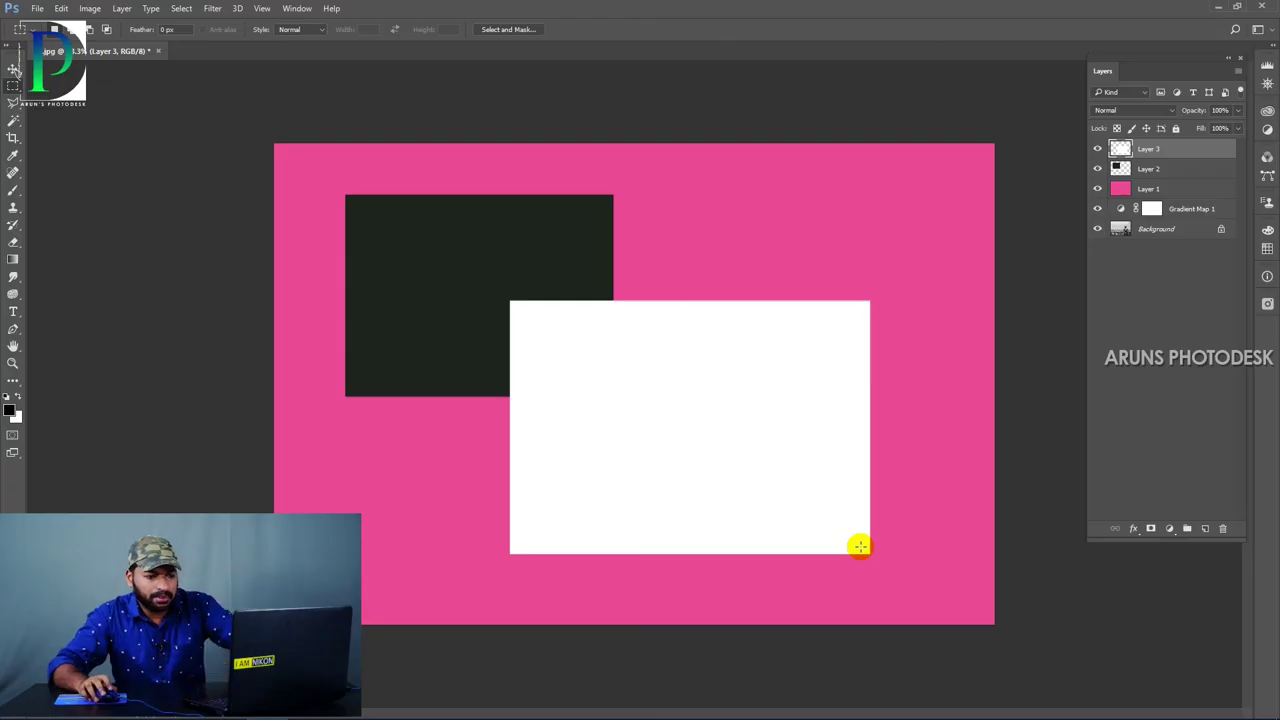
Step: Load Layer 2's outline as a selection and add Layer 3's outline to it
left_click(1118, 168, "ctrl")
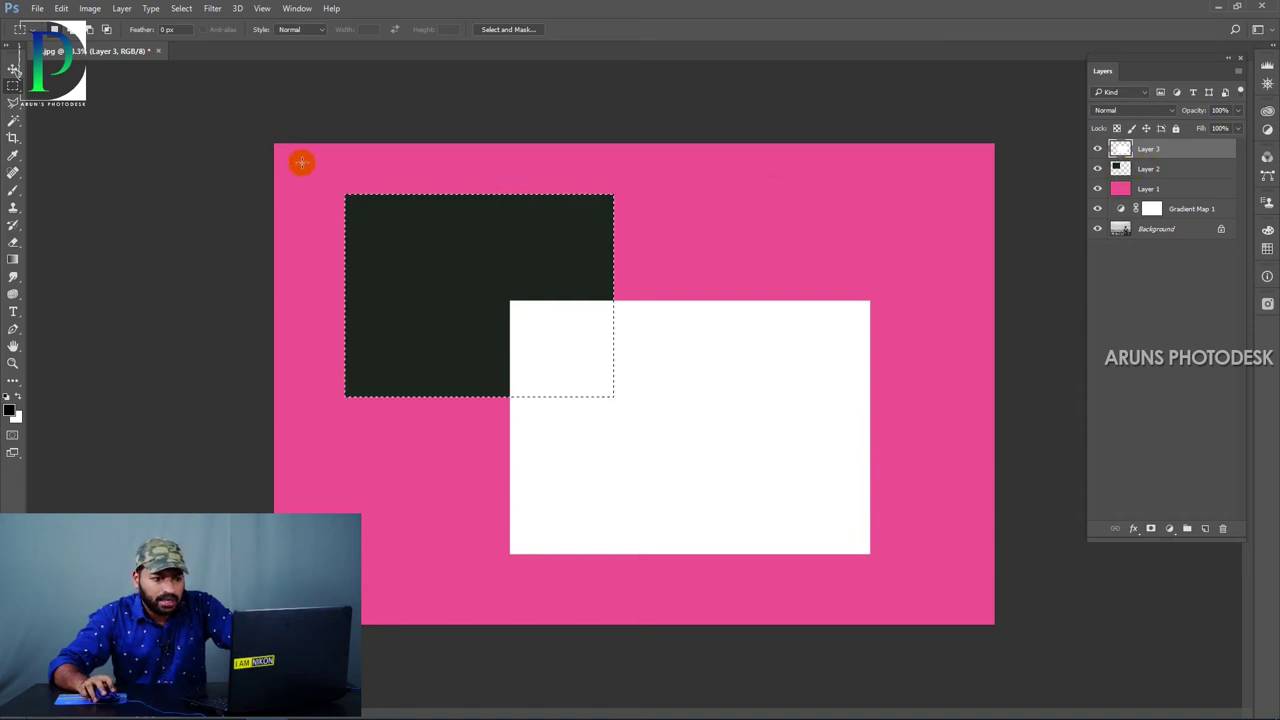
left_click(1097, 168)
left_click(1097, 168)
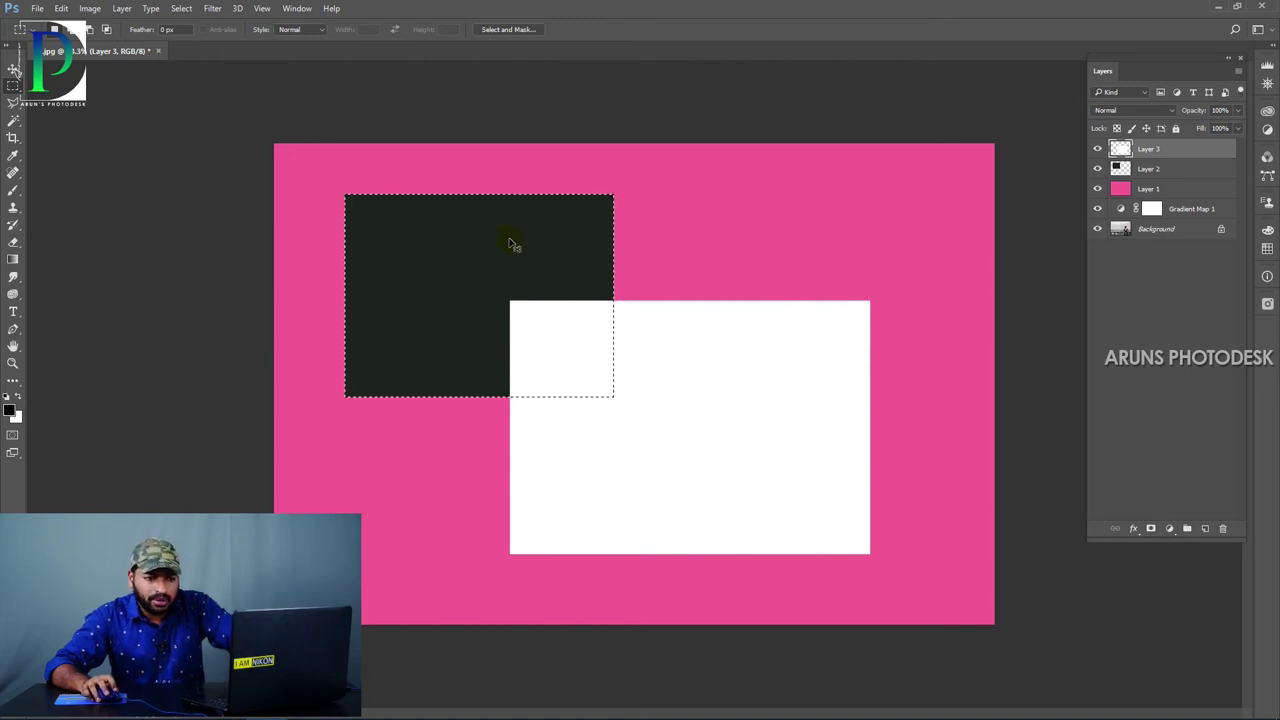
left_click(1120, 149)
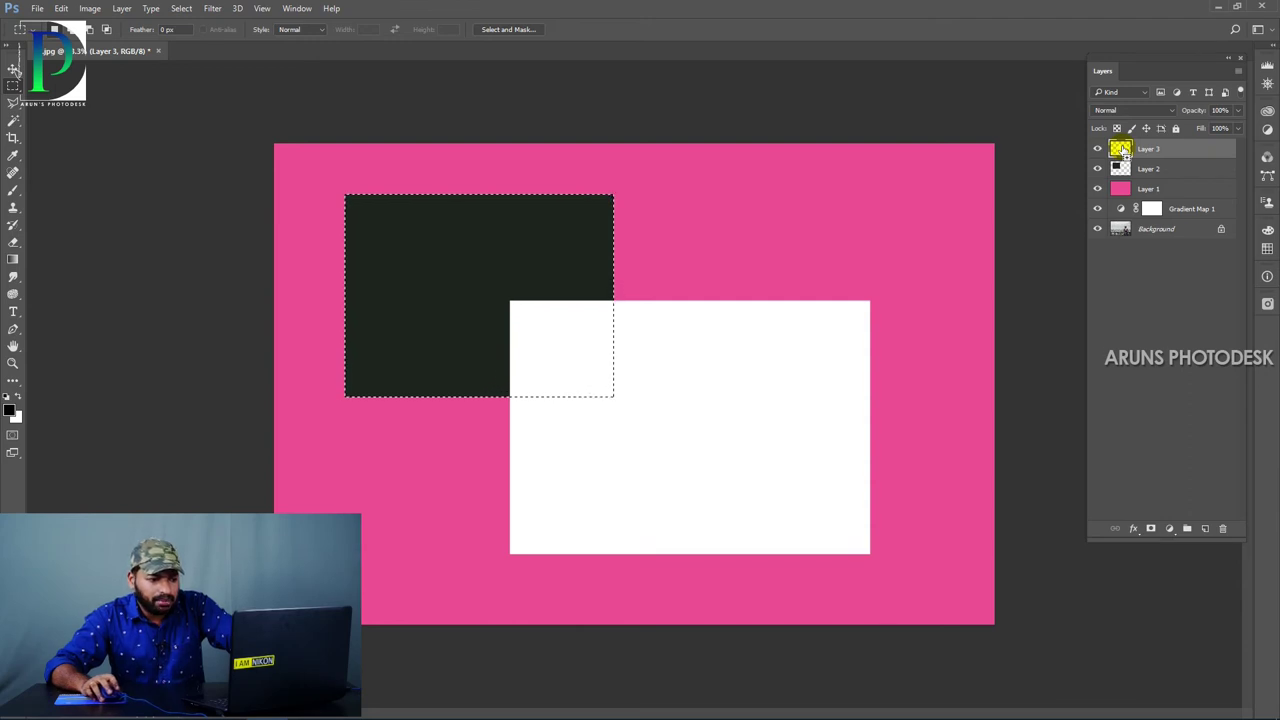
left_click(1120, 149, "ctrl+shift")
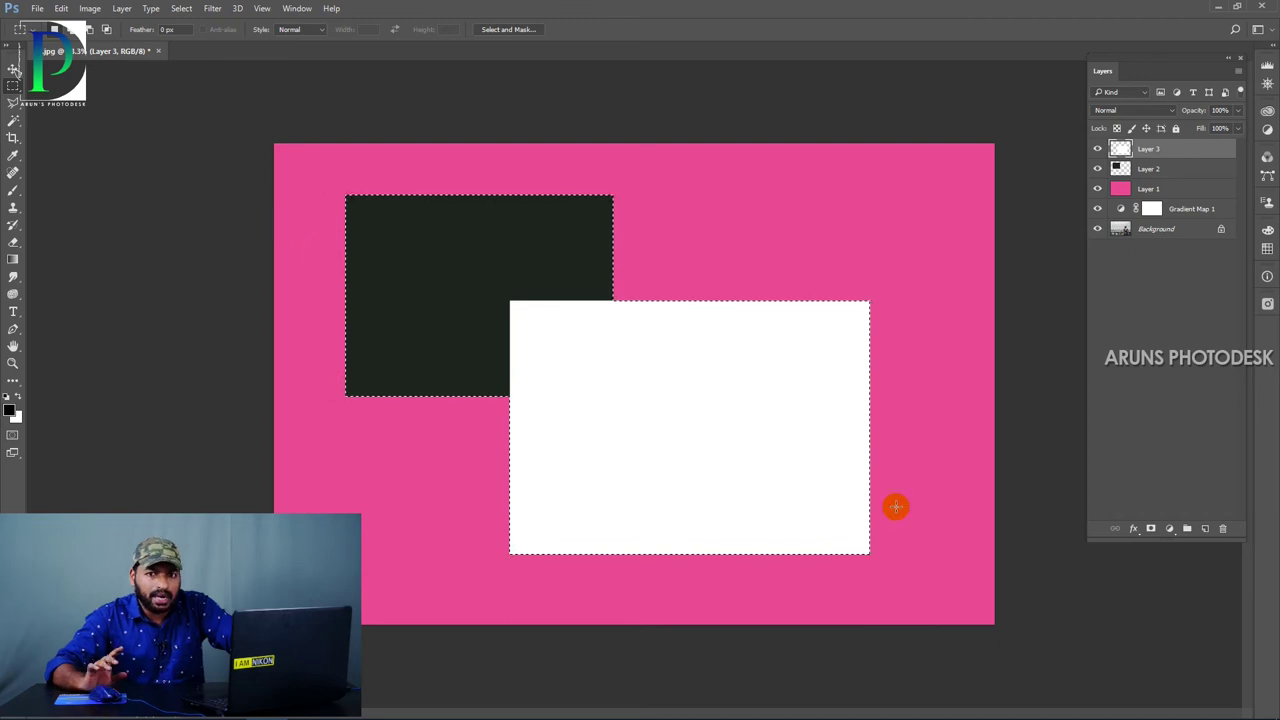
Step: Try subtracting Layer 3's outline from the Layer 2 selection, and clear the selection
left_click_drag(613, 396, 386, 197)
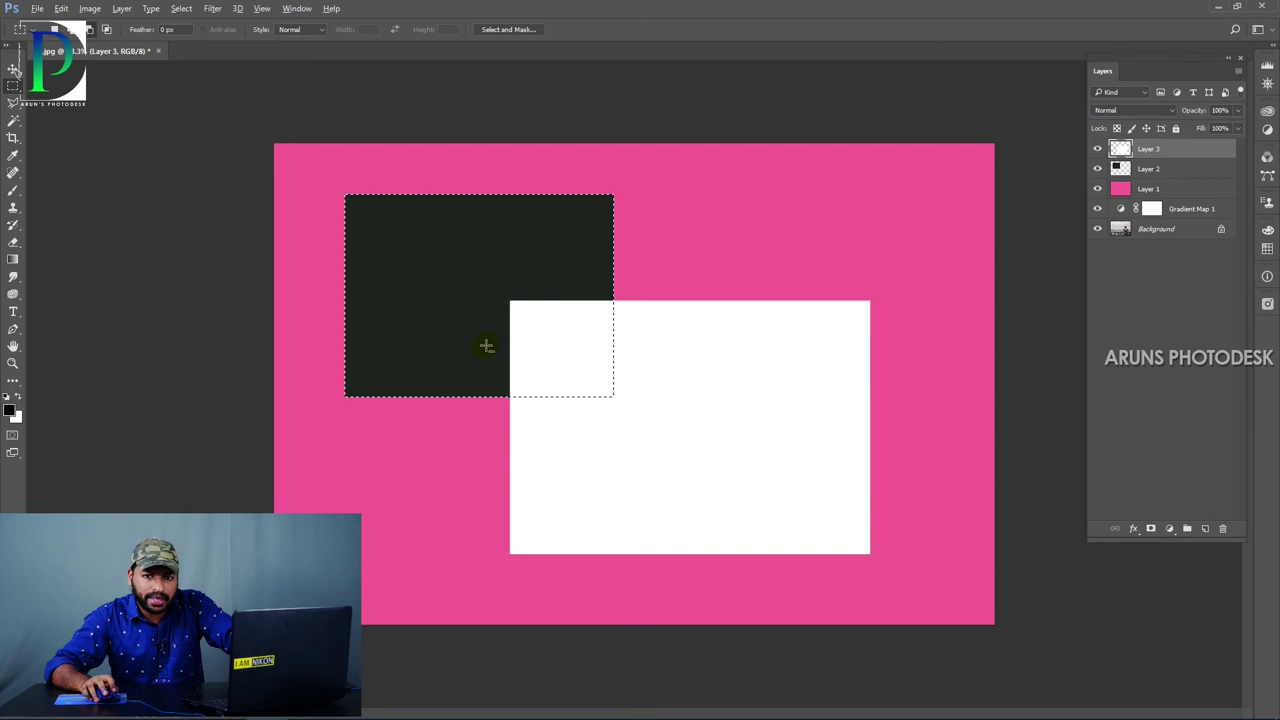
left_click(1121, 151, "ctrl")
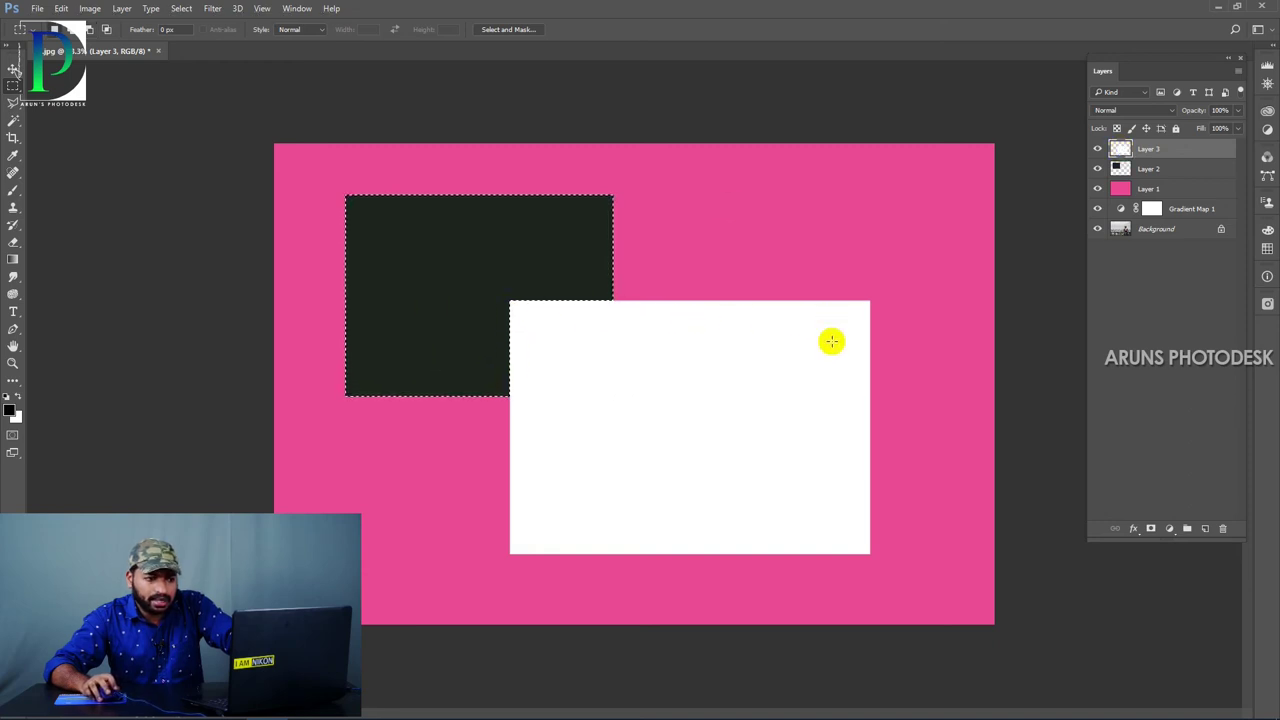
key("ctrl+z")
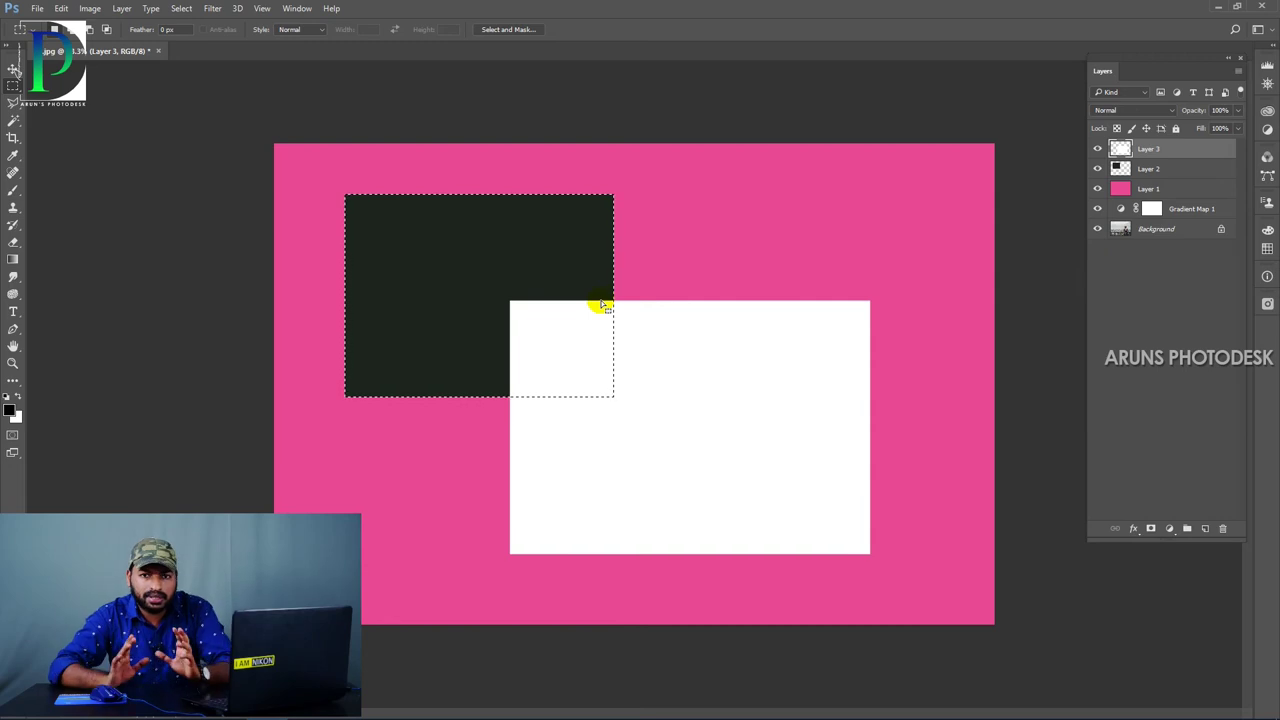
key("ctrl+d")
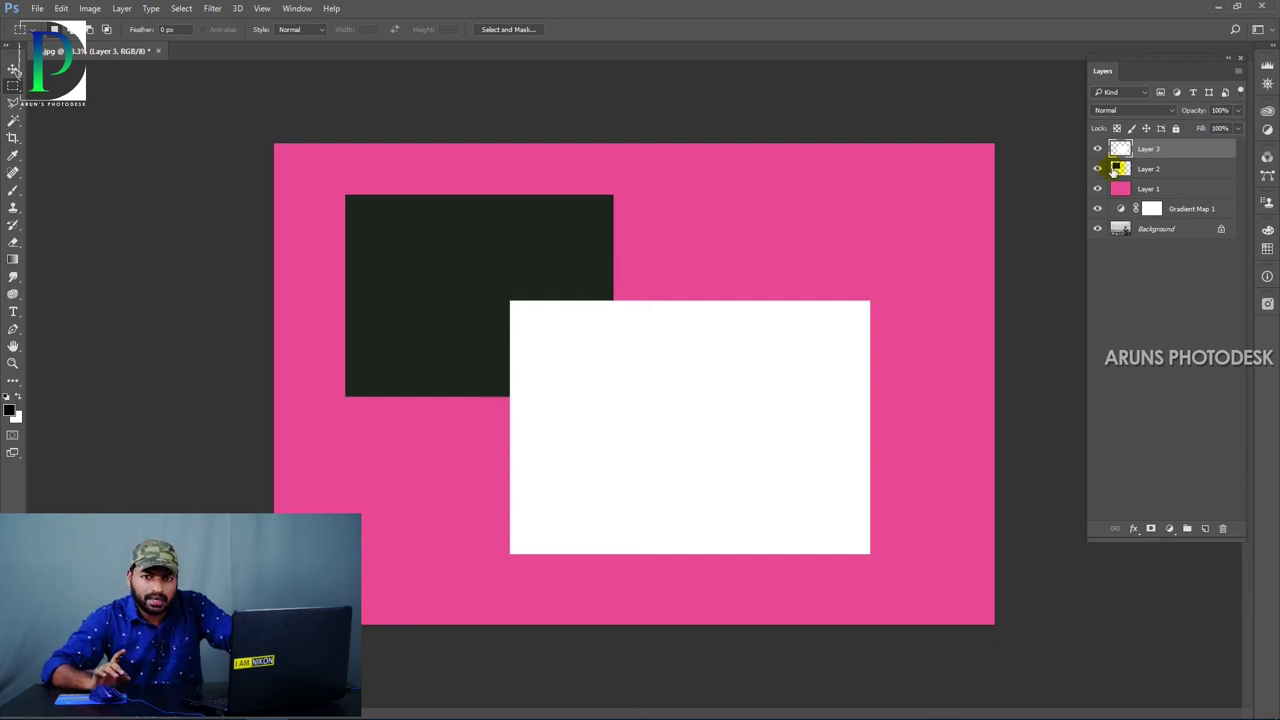
Step: Load Layer 2's outline as a selection and intersect it with Layer 3's outline
left_click(1124, 170, "ctrl")
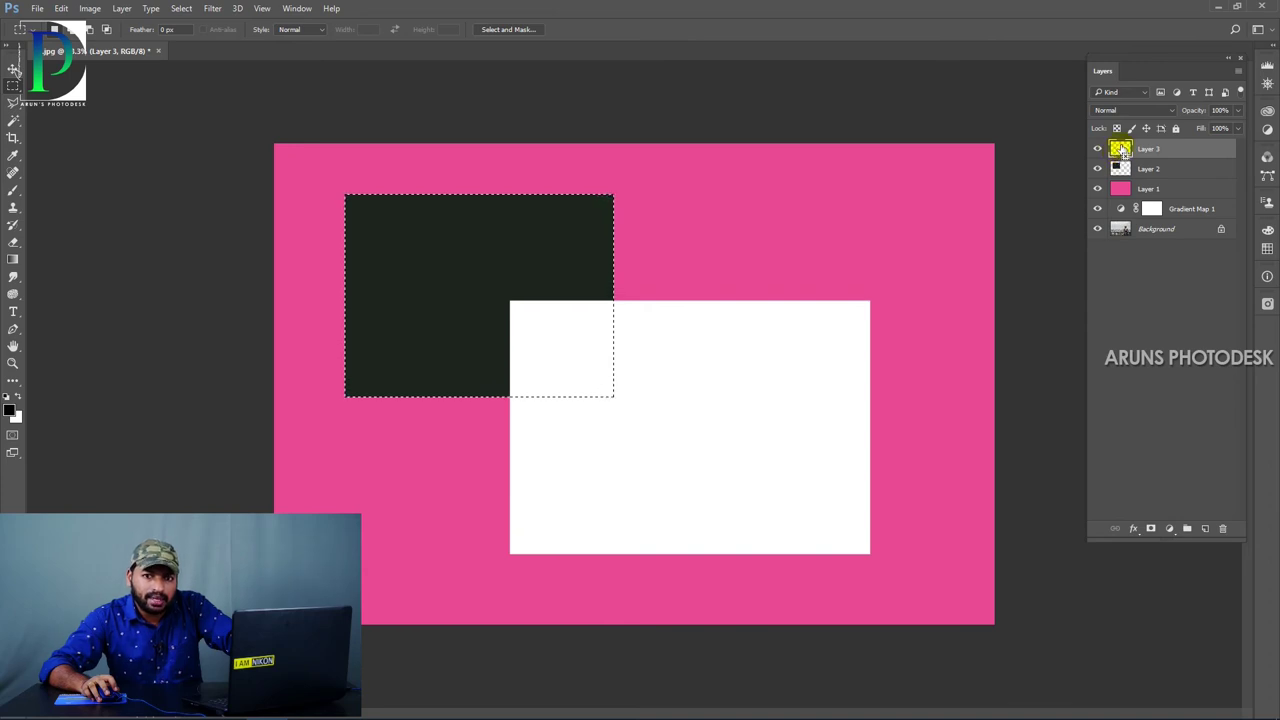
left_click(1122, 150, "ctrl+alt+shift")
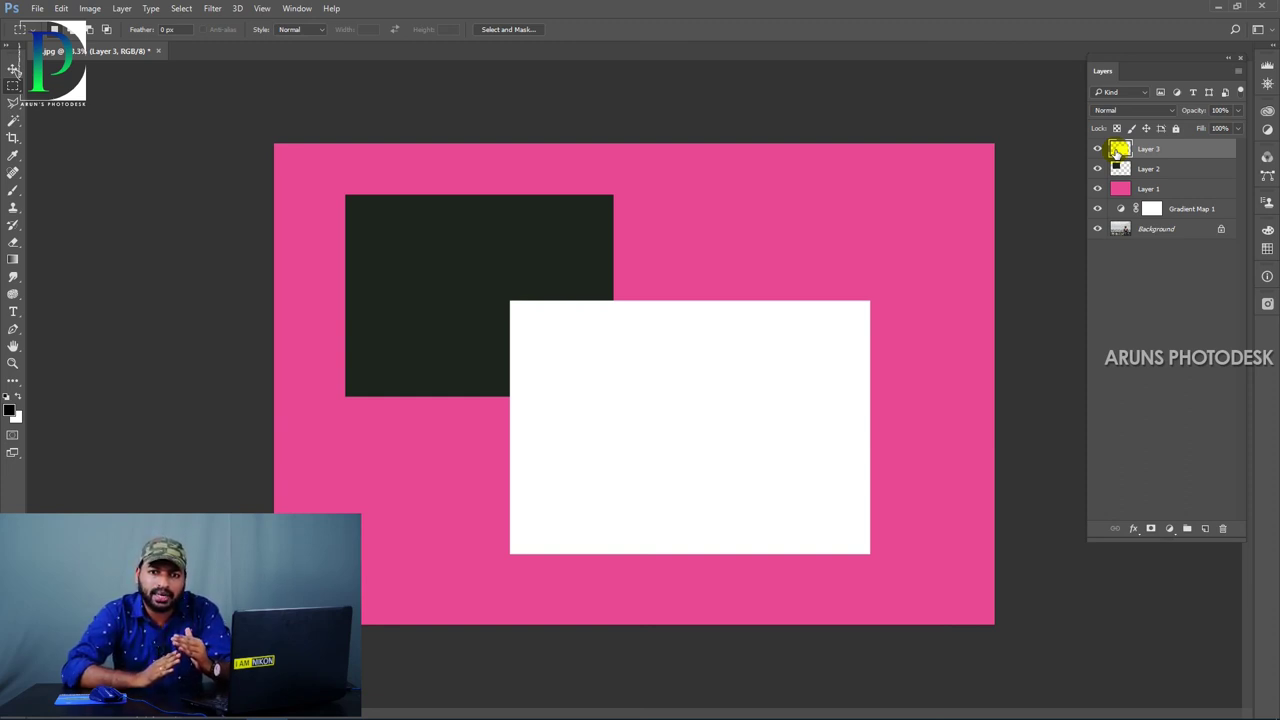
Step: Open the keyboard shortcut settings and list the shortcuts for Application Menus
left_click(60, 9)
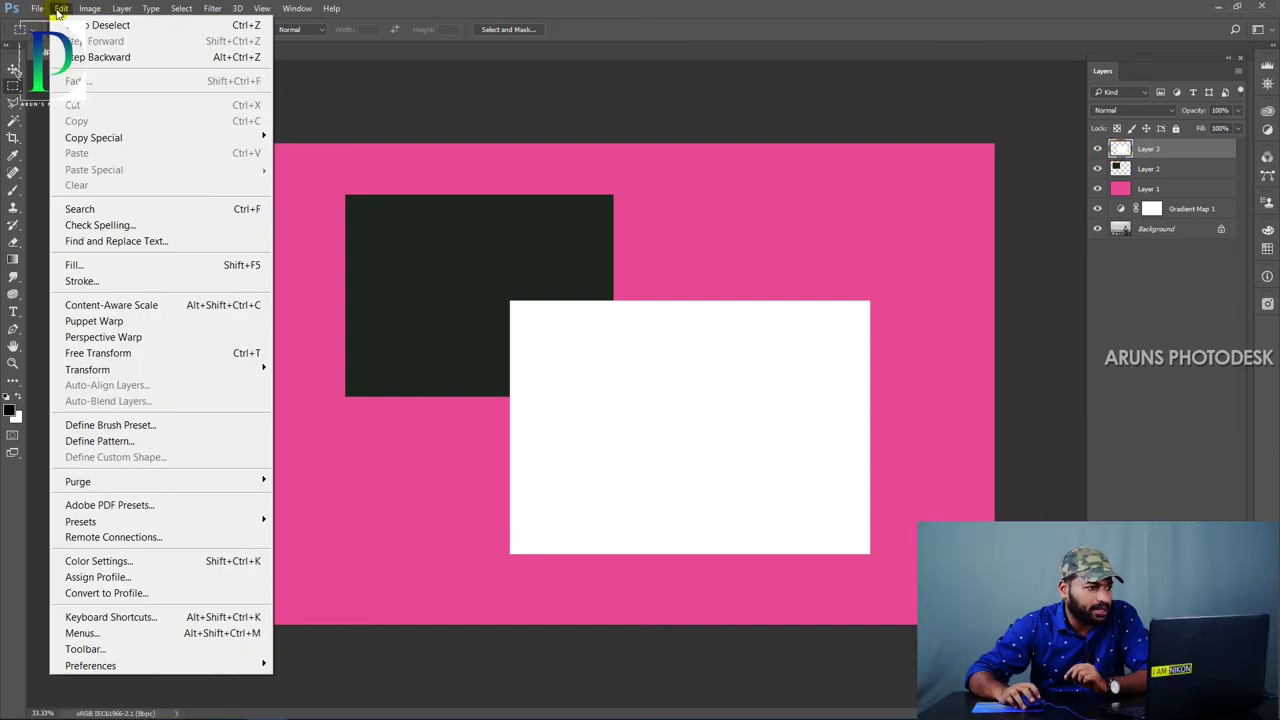
left_click(97, 617)
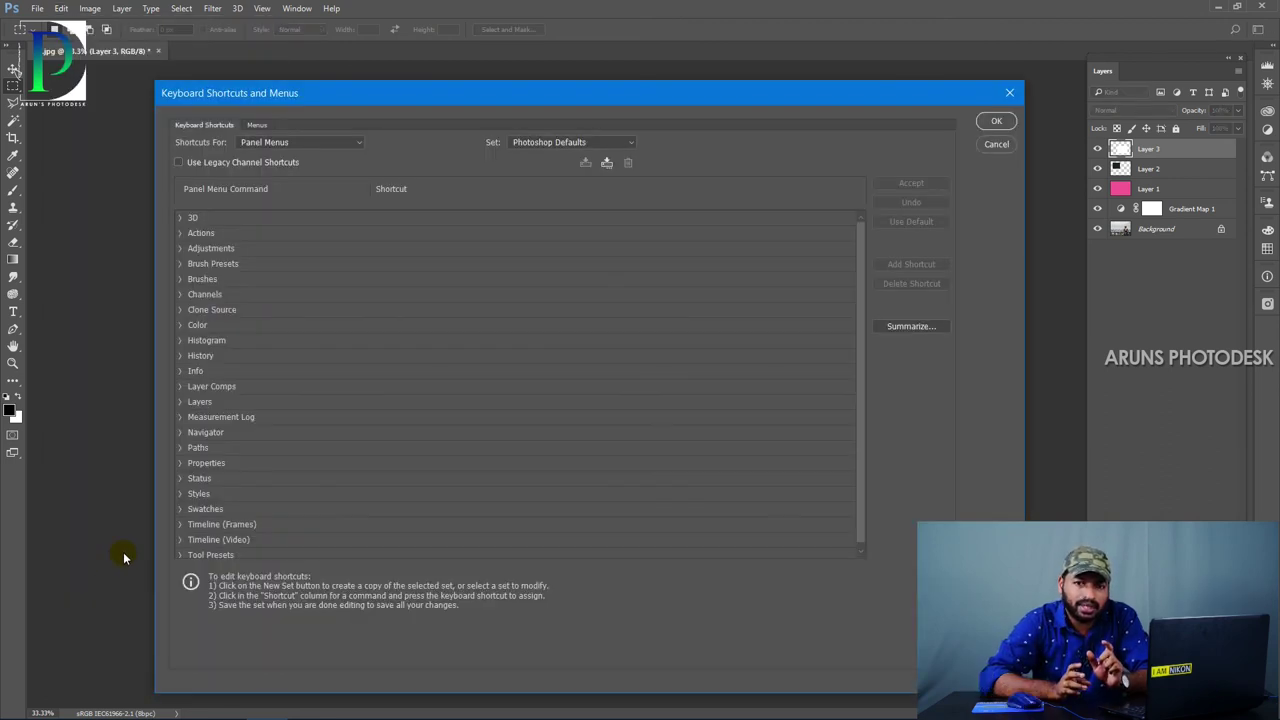
left_click_drag(421, 94, 426, 52)
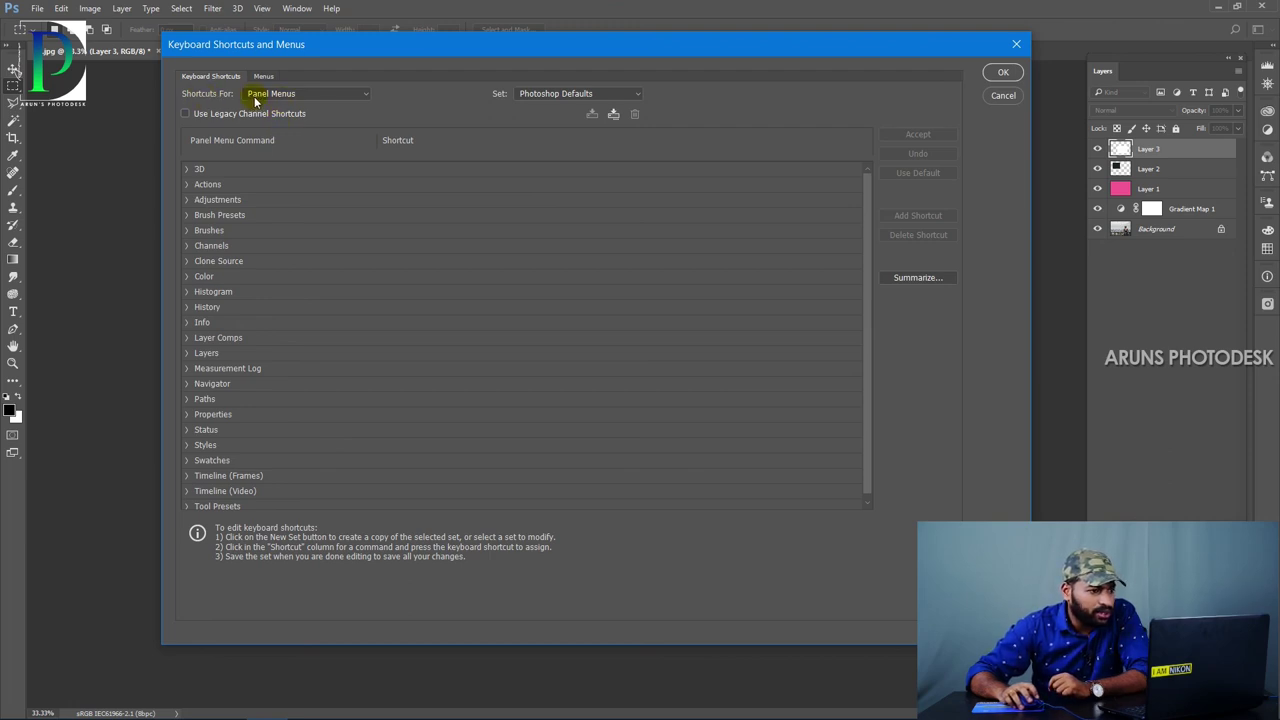
left_click(263, 95)
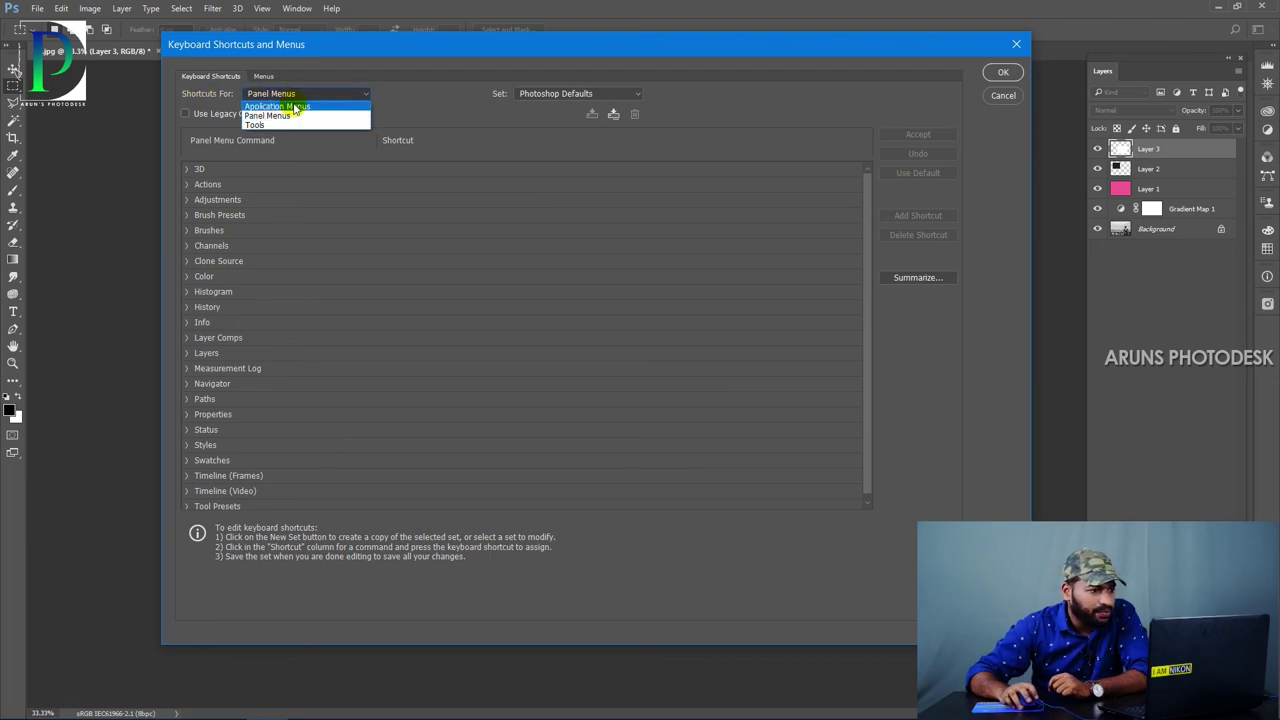
left_click(290, 106)
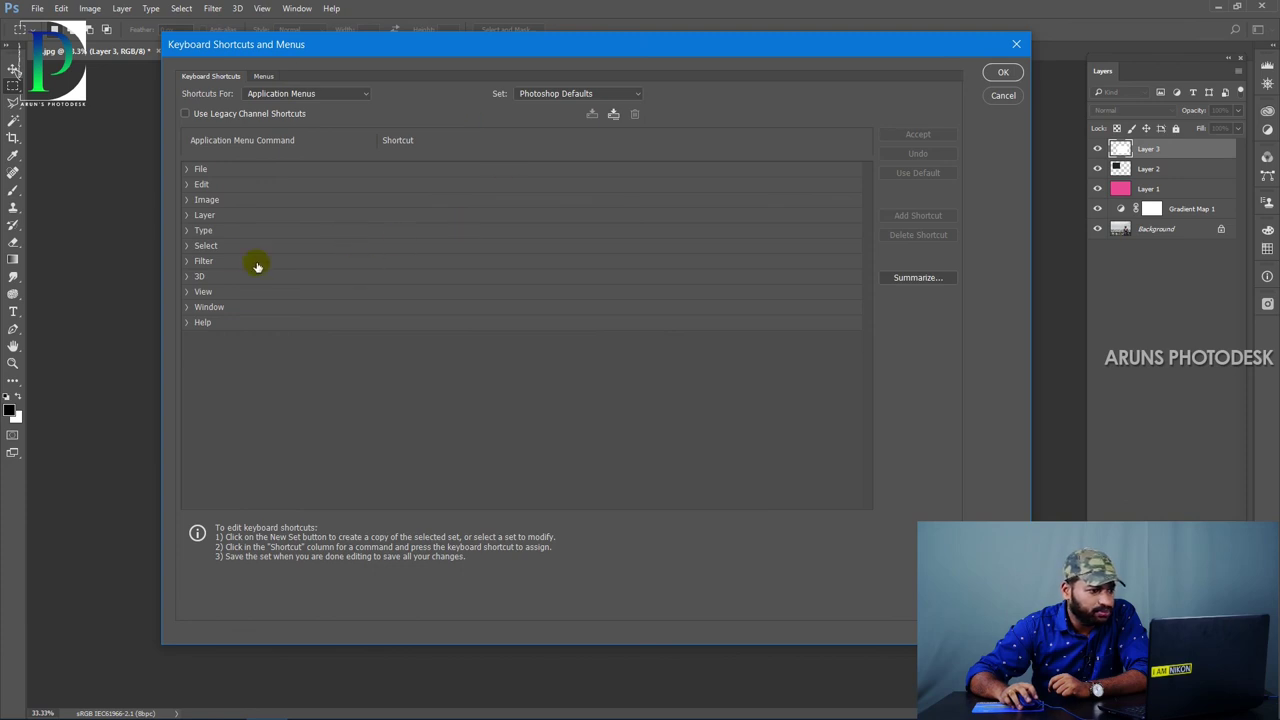
Step: Expand the Select command group and examine its assigned shortcuts, including the one for Feather
left_click(186, 247)
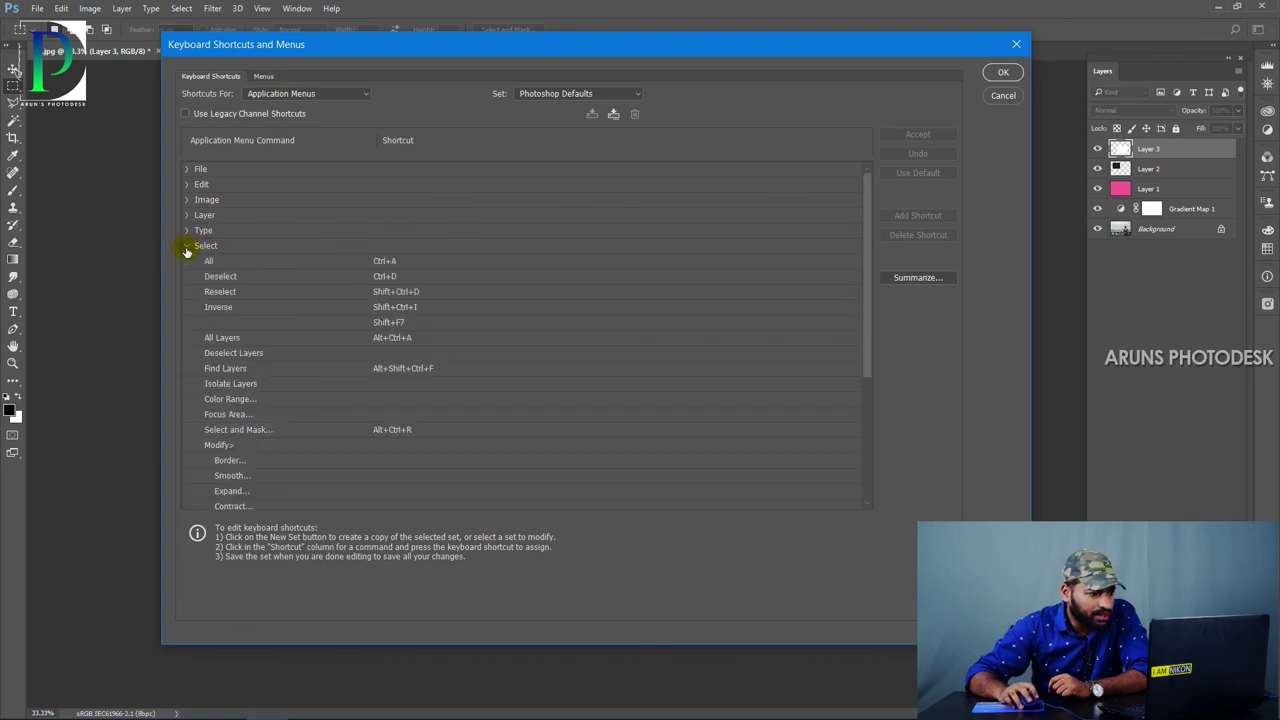
scroll(200, 425, "down", 1)
scroll(226, 404, "down", 1)
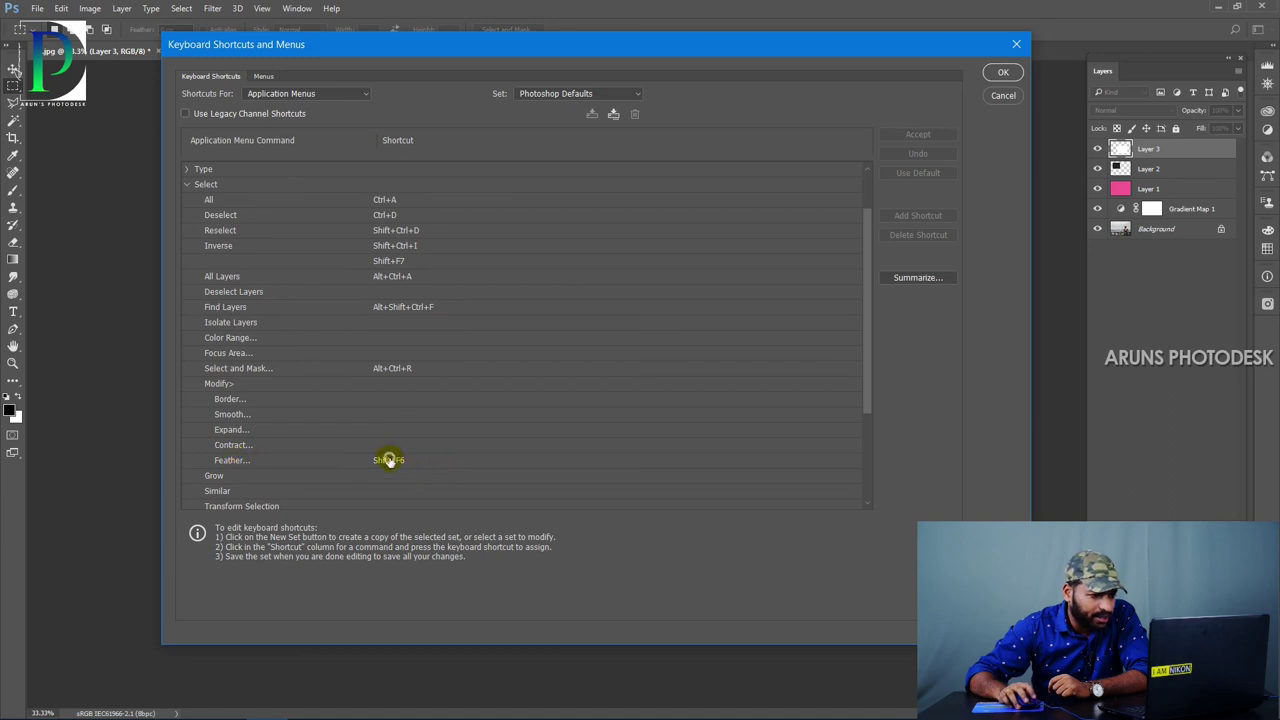
scroll(230, 450, "down", 1)
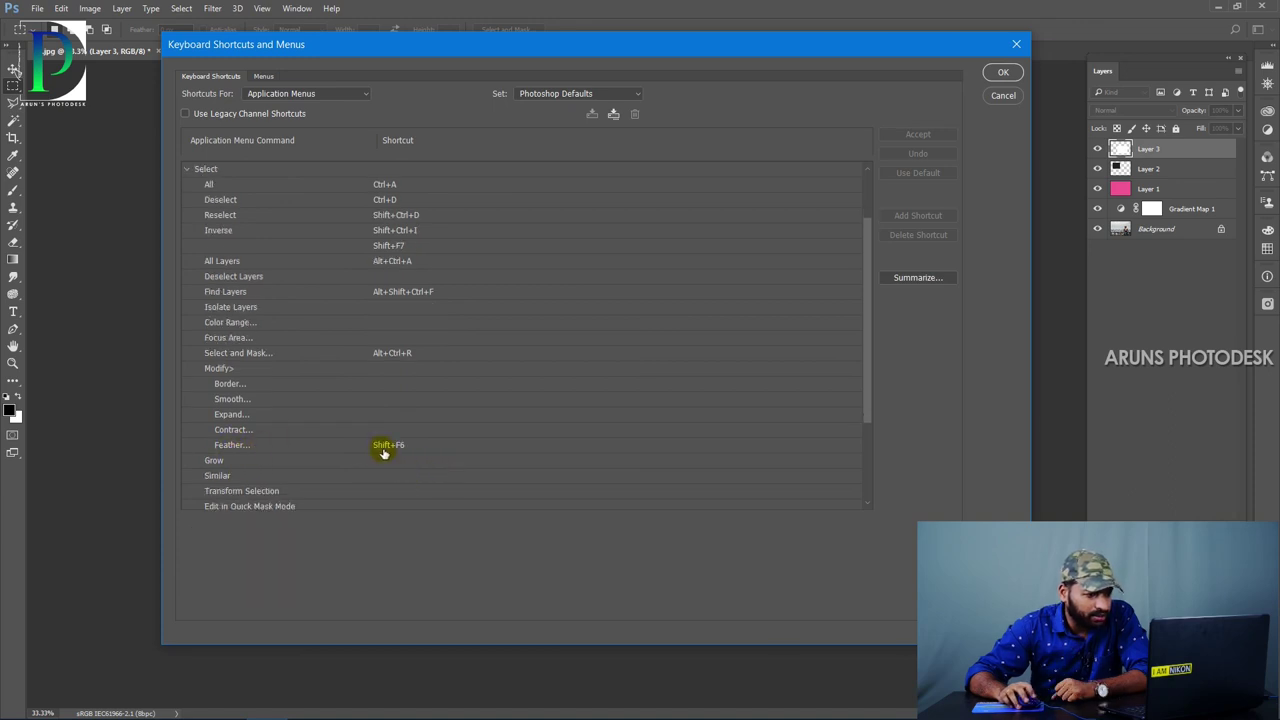
Step: Assign Alt+Ctrl+D as the shortcut for the Feather command, save the shortcut settings, and check the shortcut listed for Feather among the selection-modifying commands
left_click(383, 453)
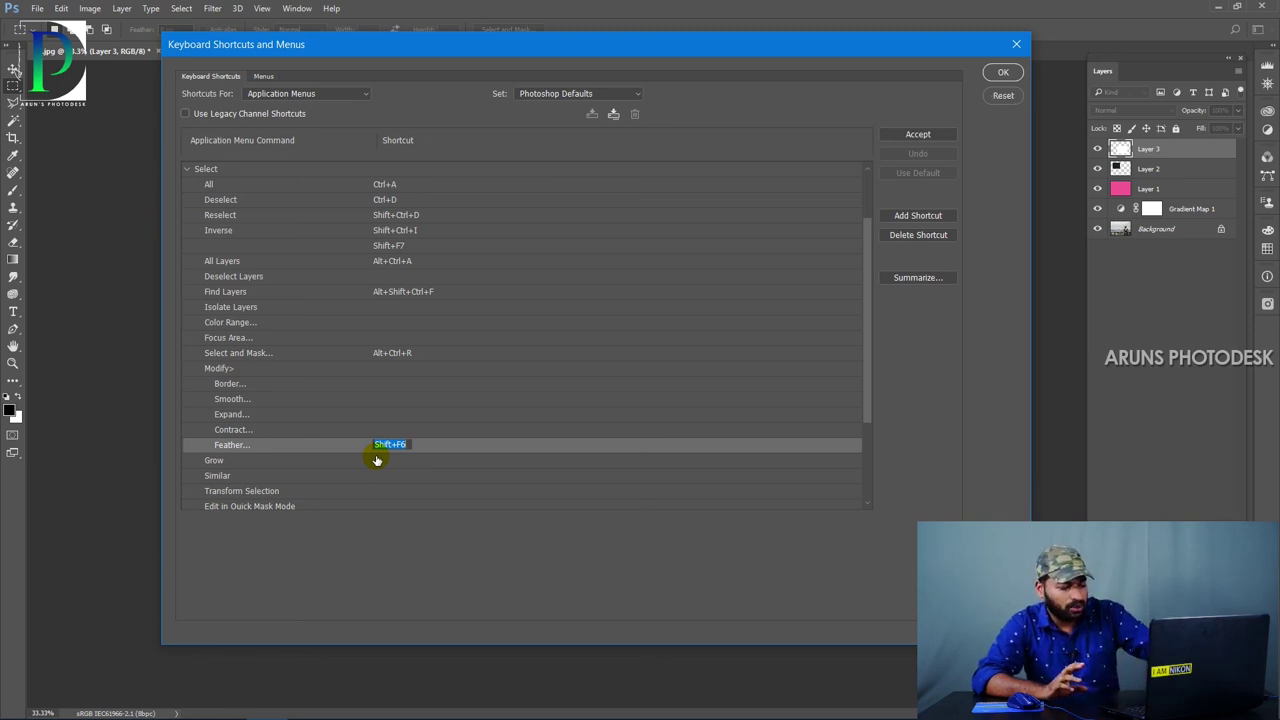
key("ctrl+alt+d")
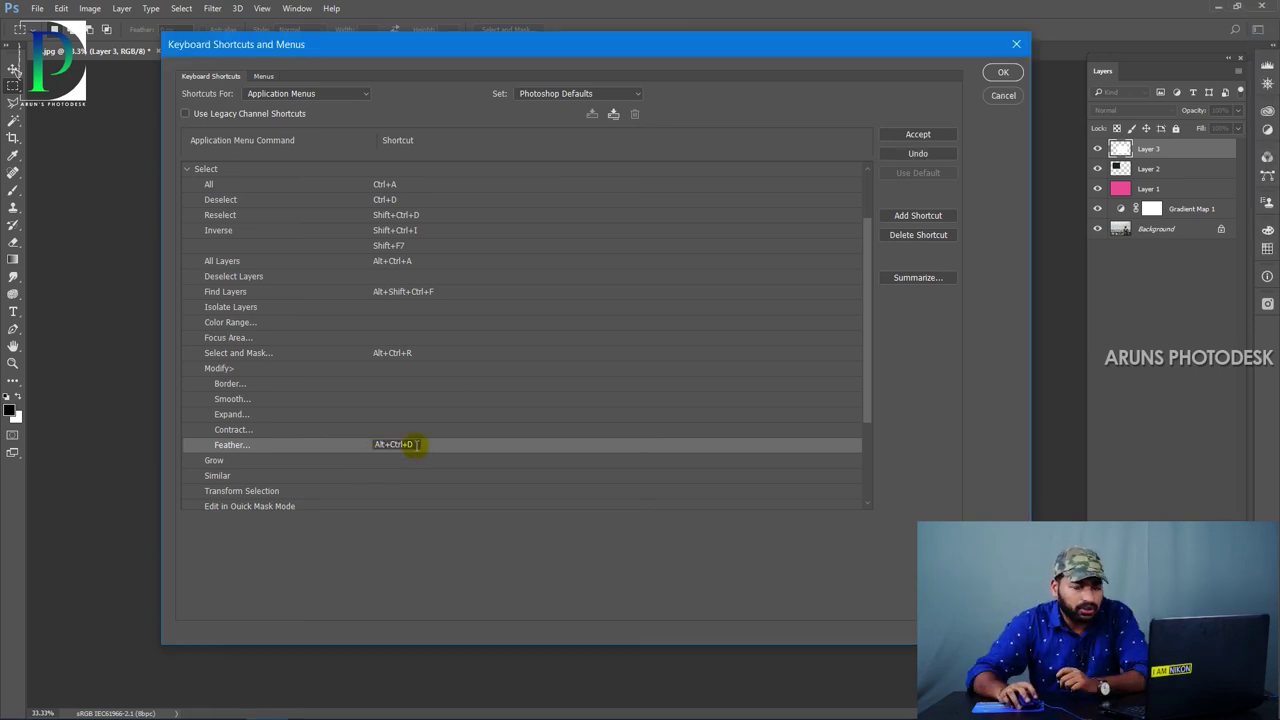
left_click(918, 134)
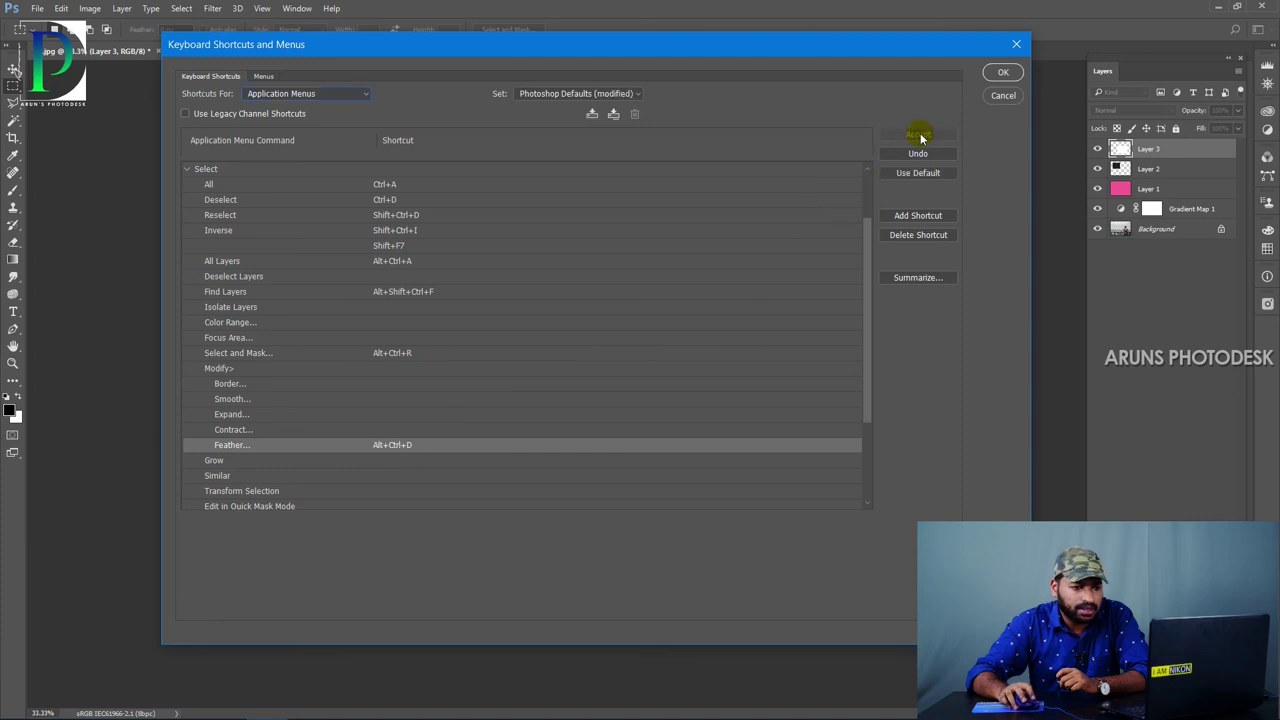
left_click(1001, 73)
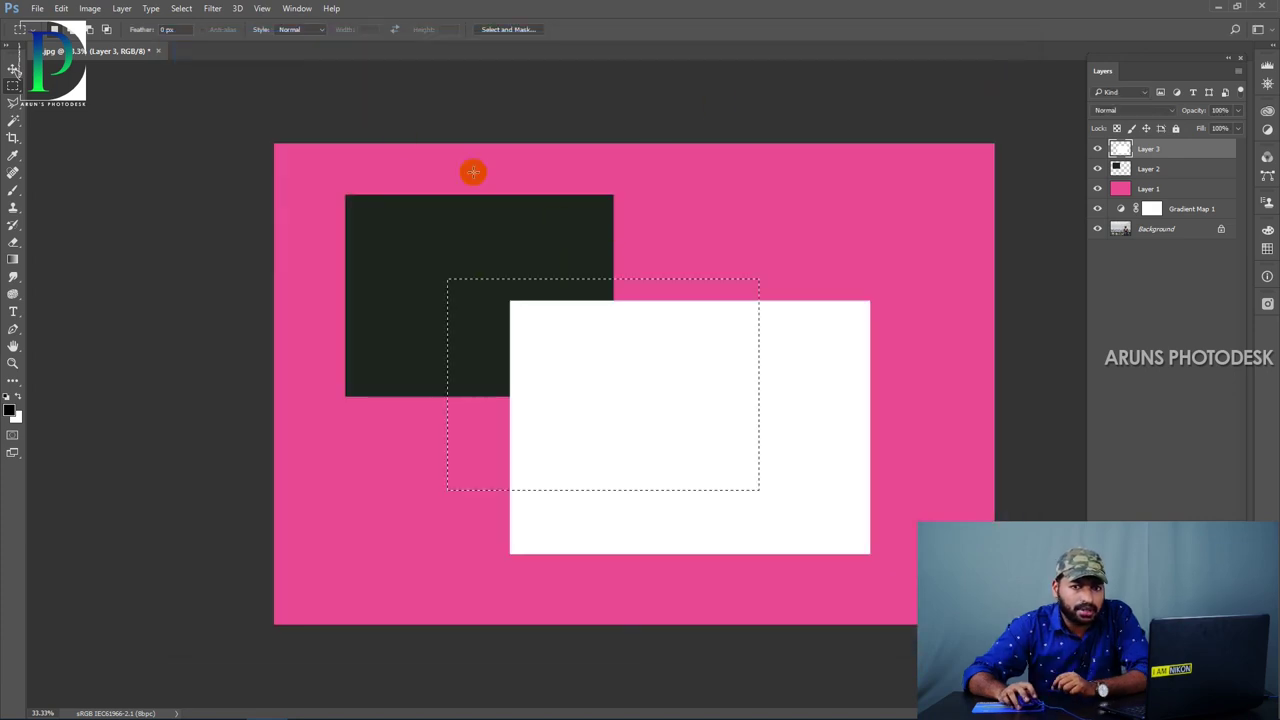
left_click(181, 8)
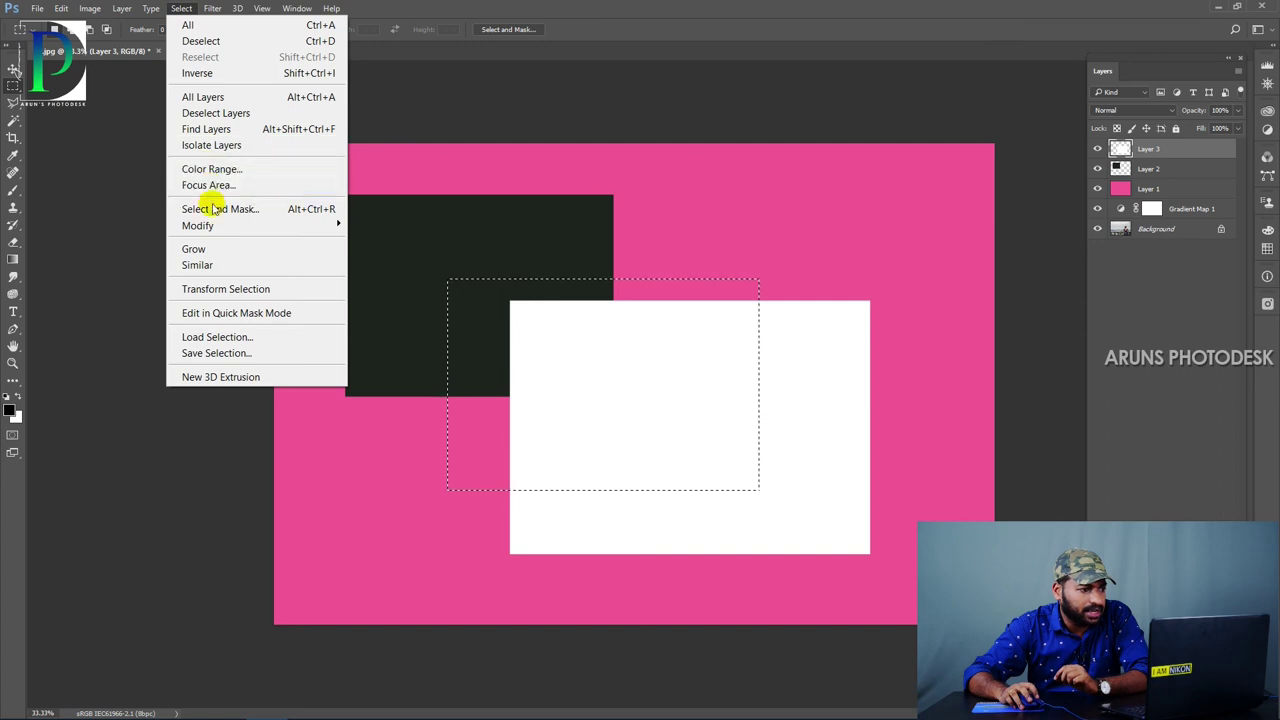
mouse_move(306, 228)
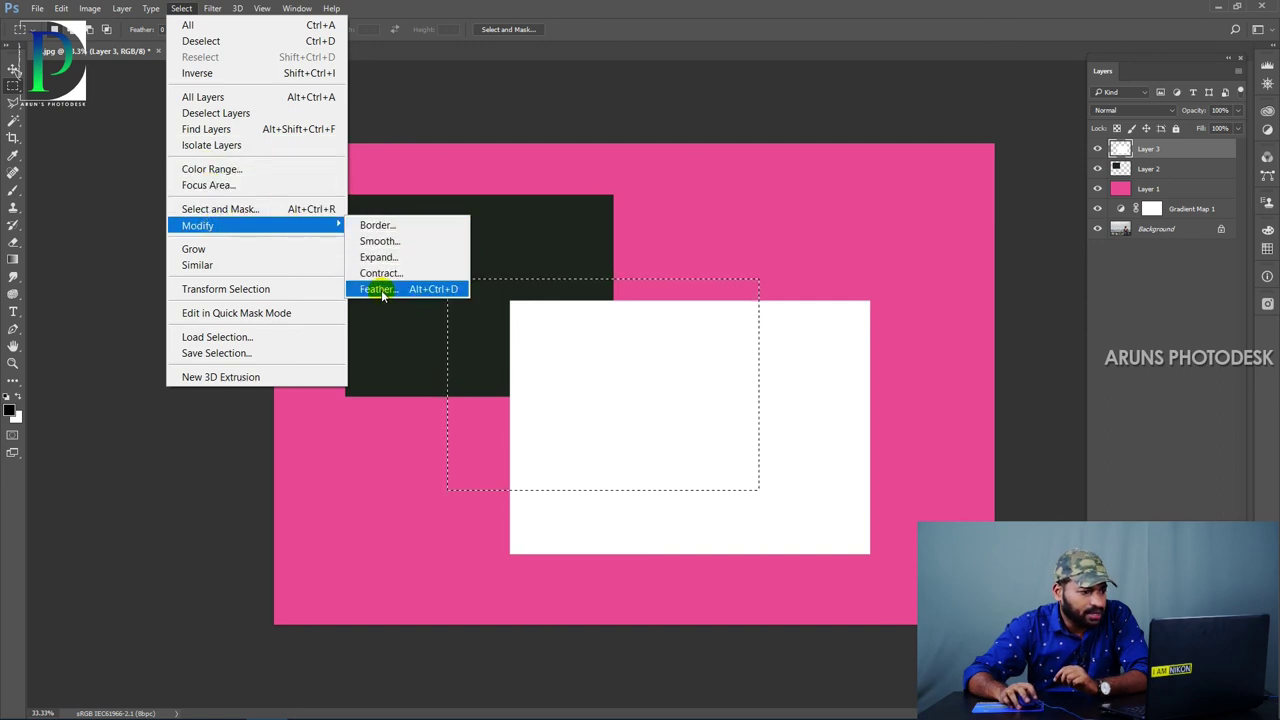